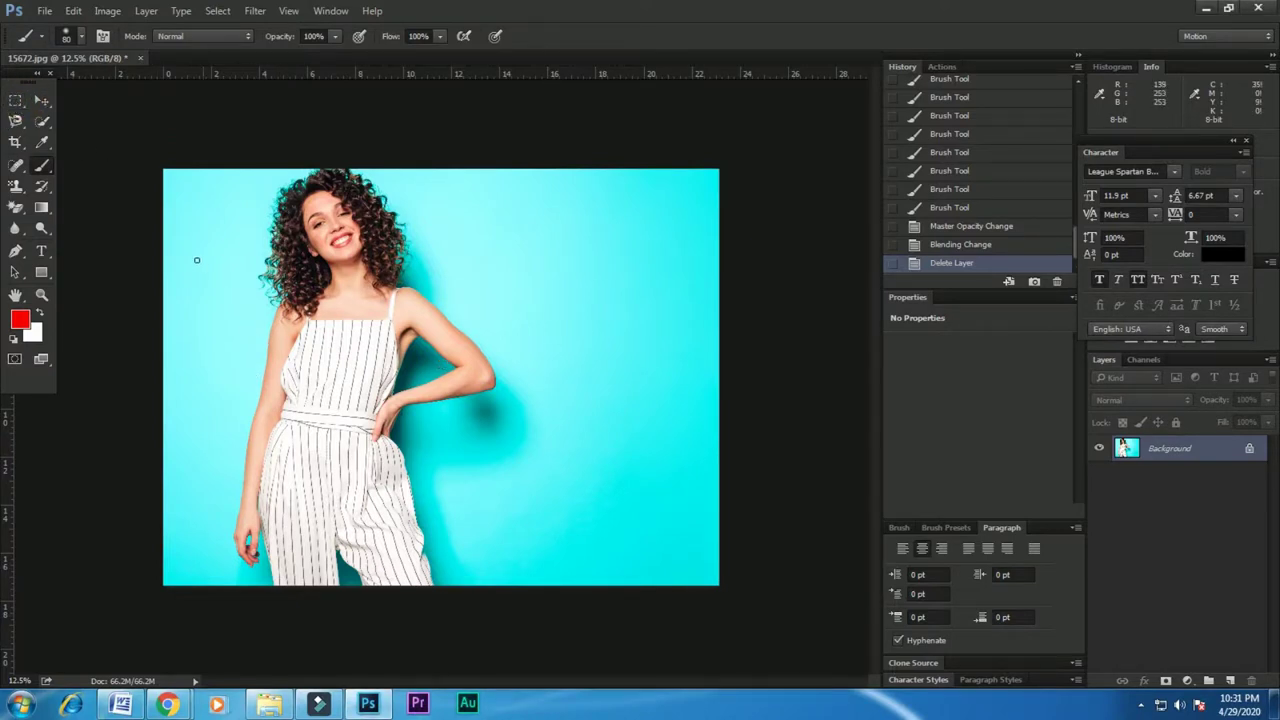
Draw a rectangular marquee around the woman's body from her shoulders to the photo's bottom edge.
left_click(94, 103)
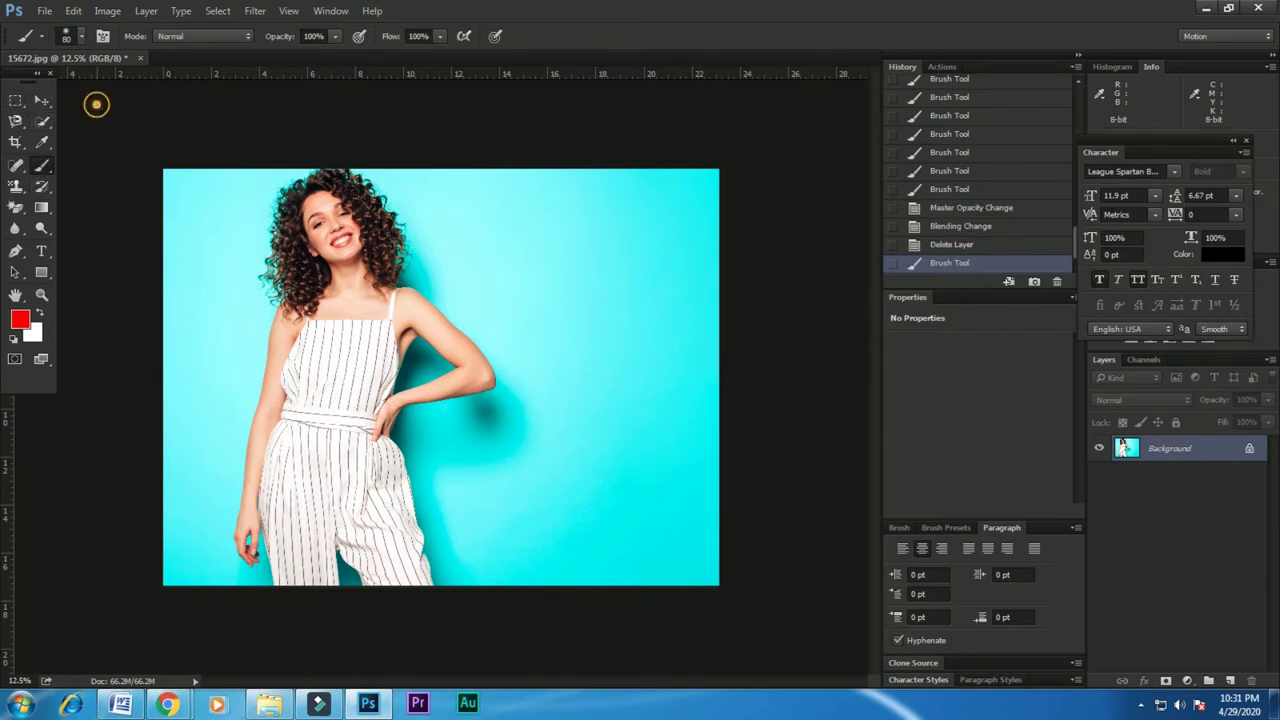
left_click(15, 100)
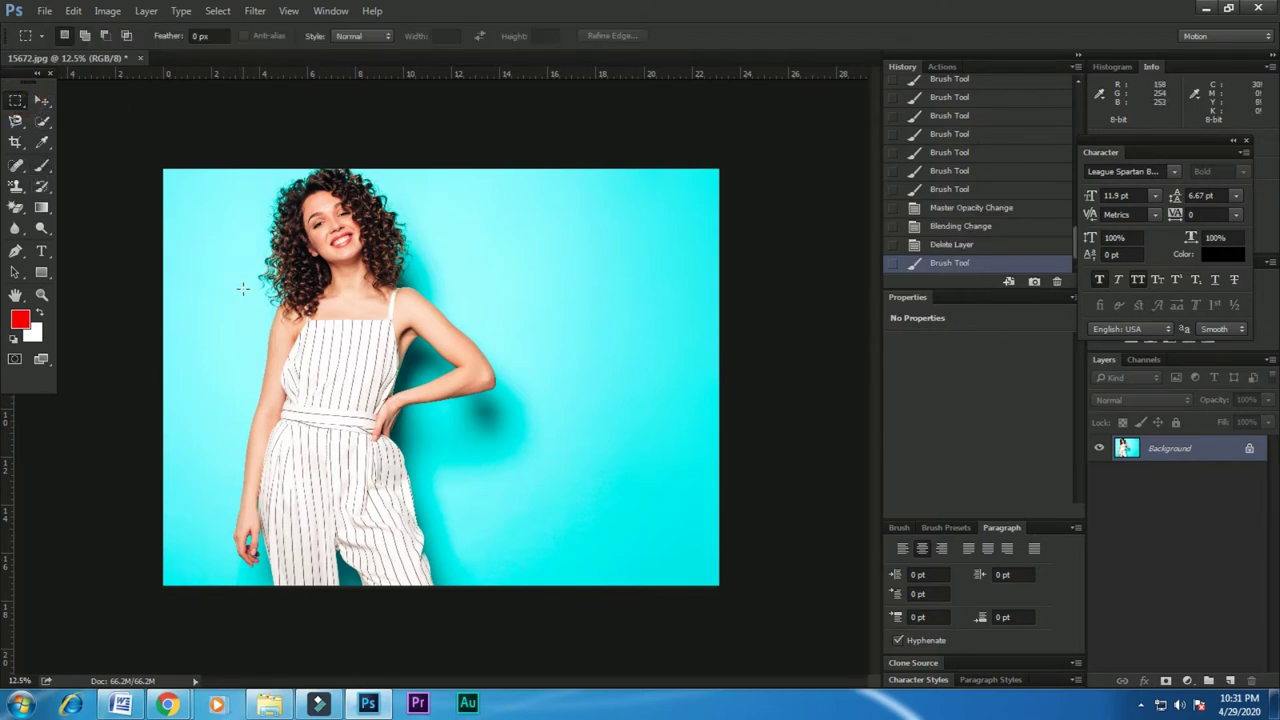
mouse_move(255, 281)
left_mouse_down()
mouse_move(411, 568)
mouse_move(437, 591)
left_mouse_up()
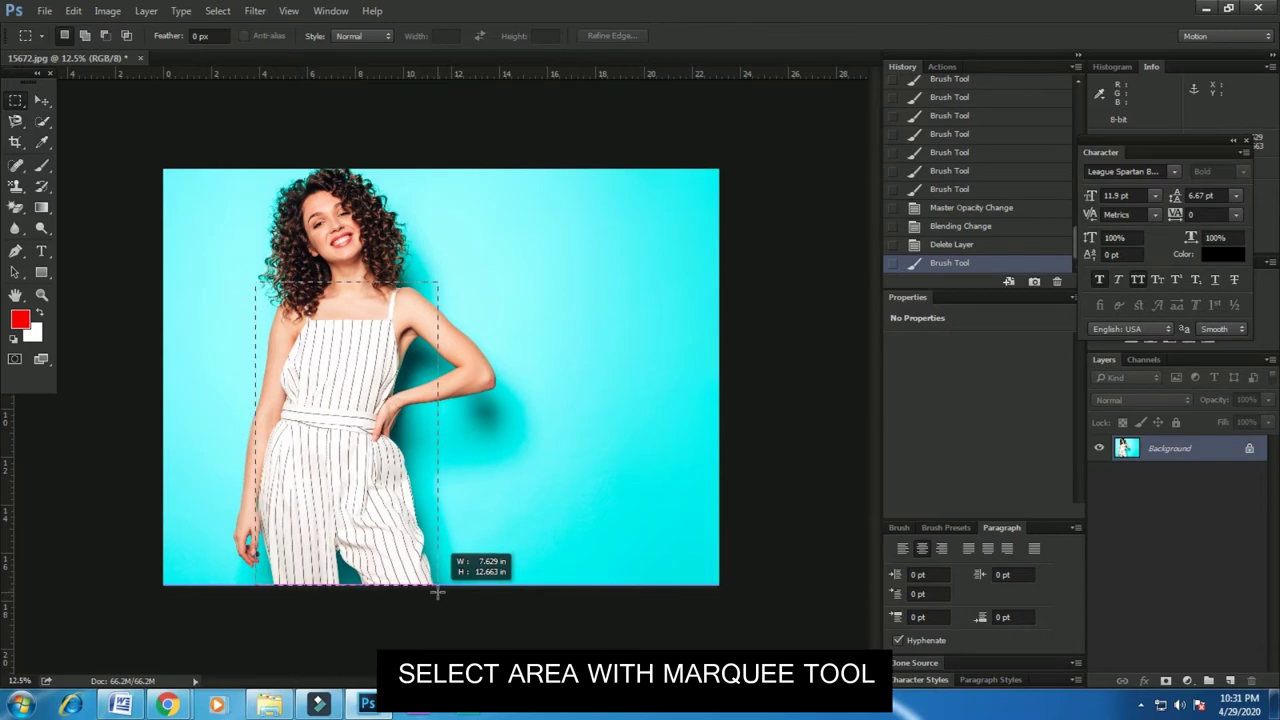
left_click_drag(437, 591, 437, 591)
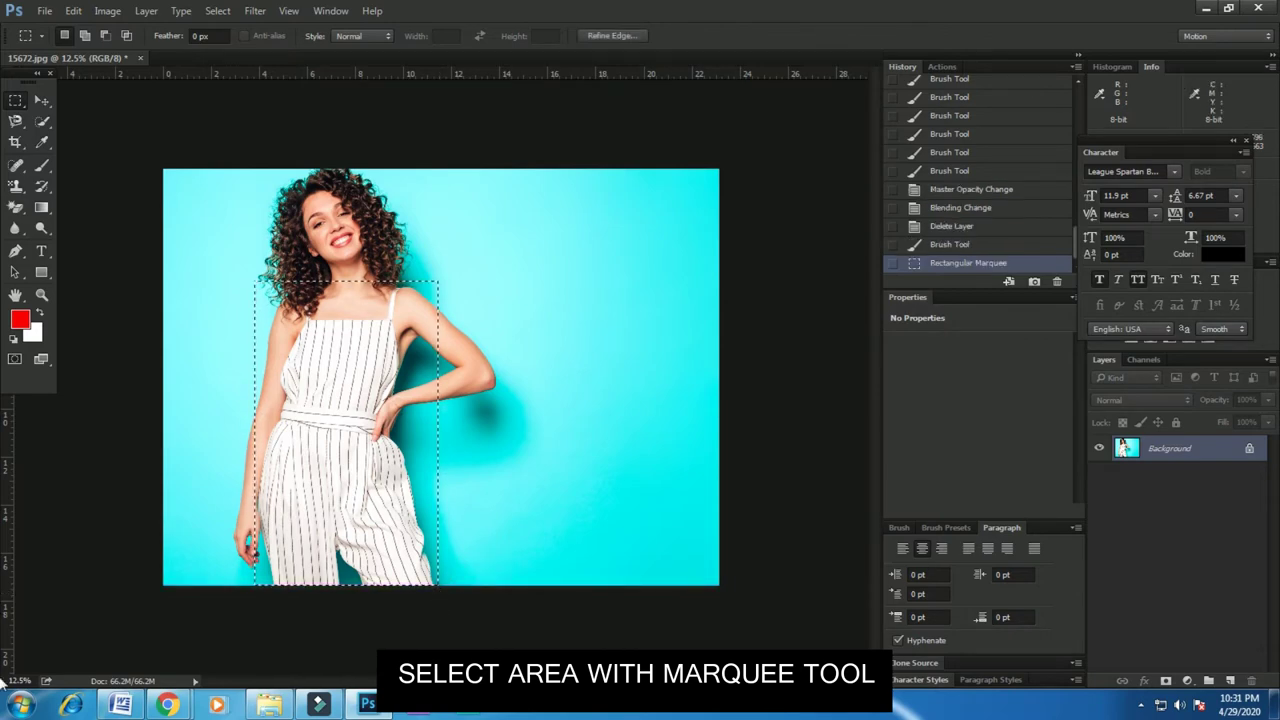
left_click(1187, 680)
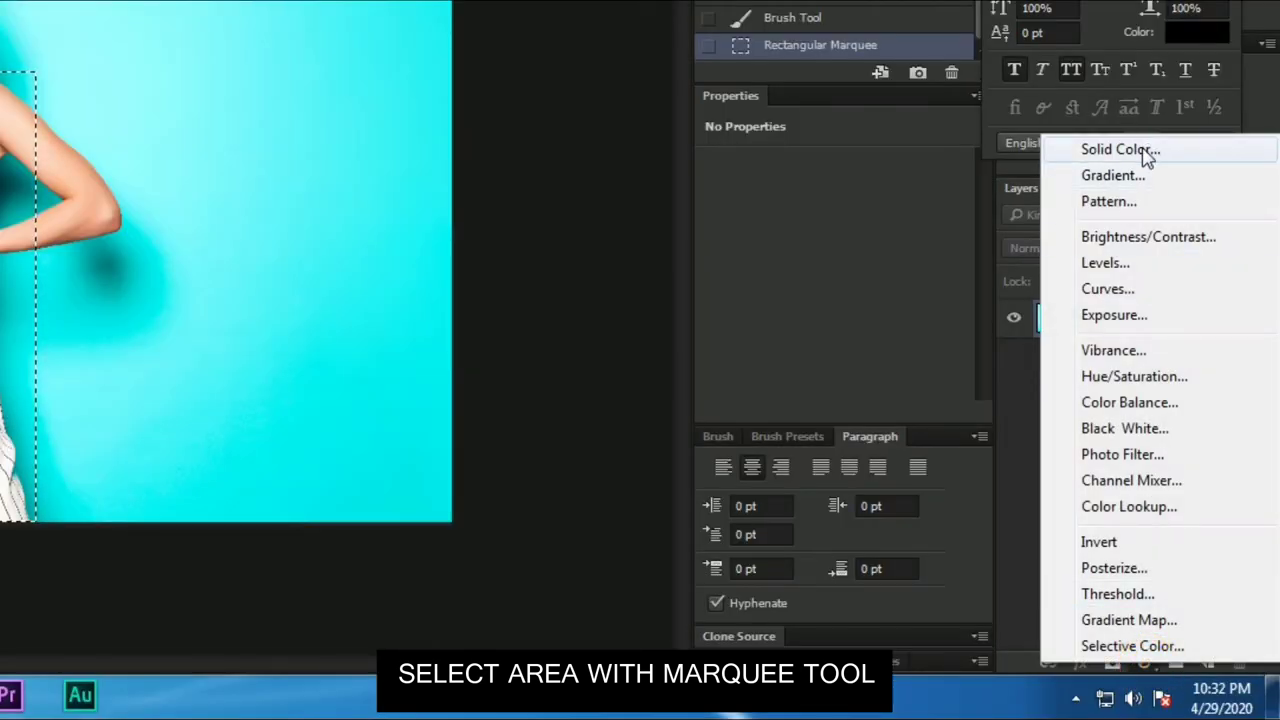
Fill the selection with a red Solid Color layer at 38% opacity.
left_click(1180, 336)
left_click(1076, 133)
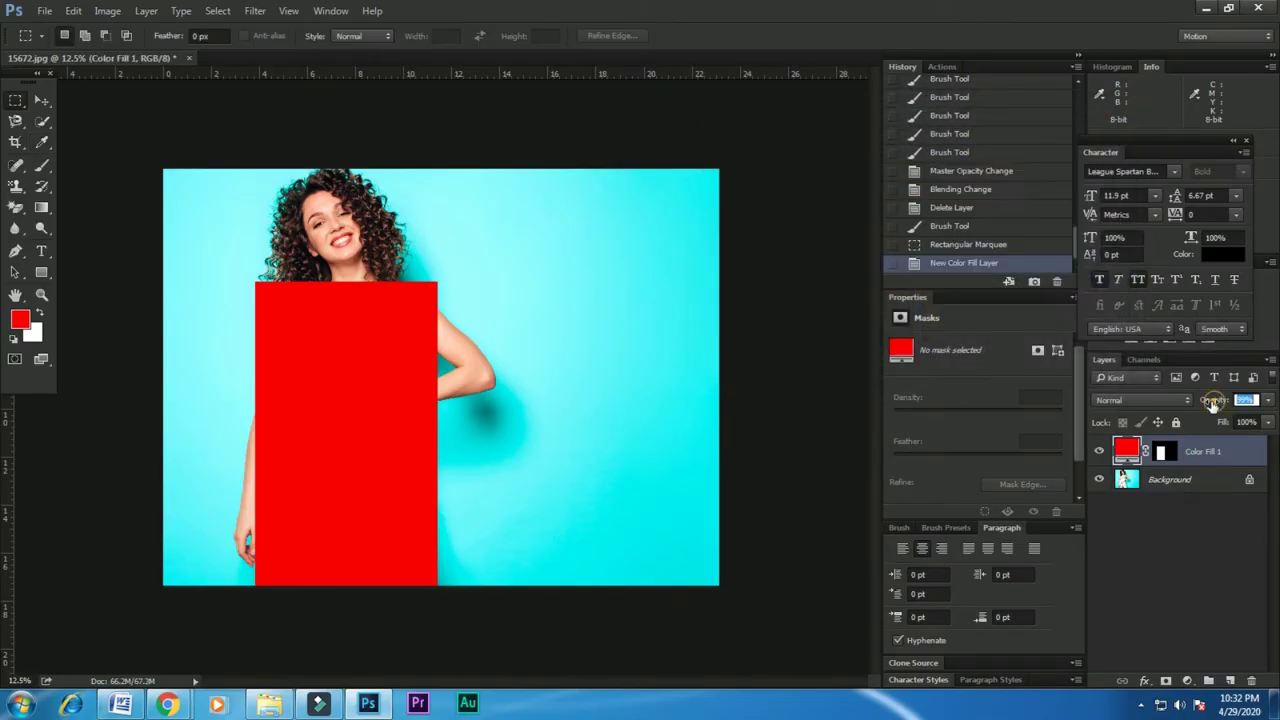
left_click_drag(1212, 402, 1160, 416)
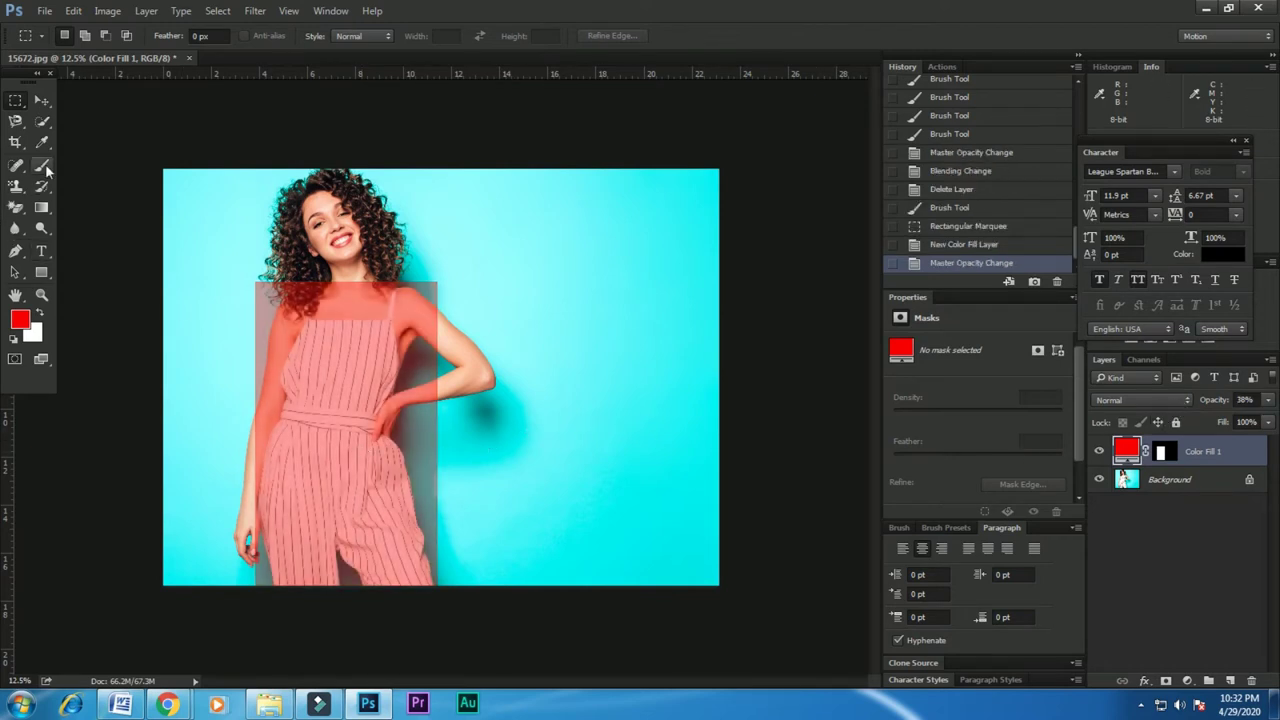
left_click(43, 167)
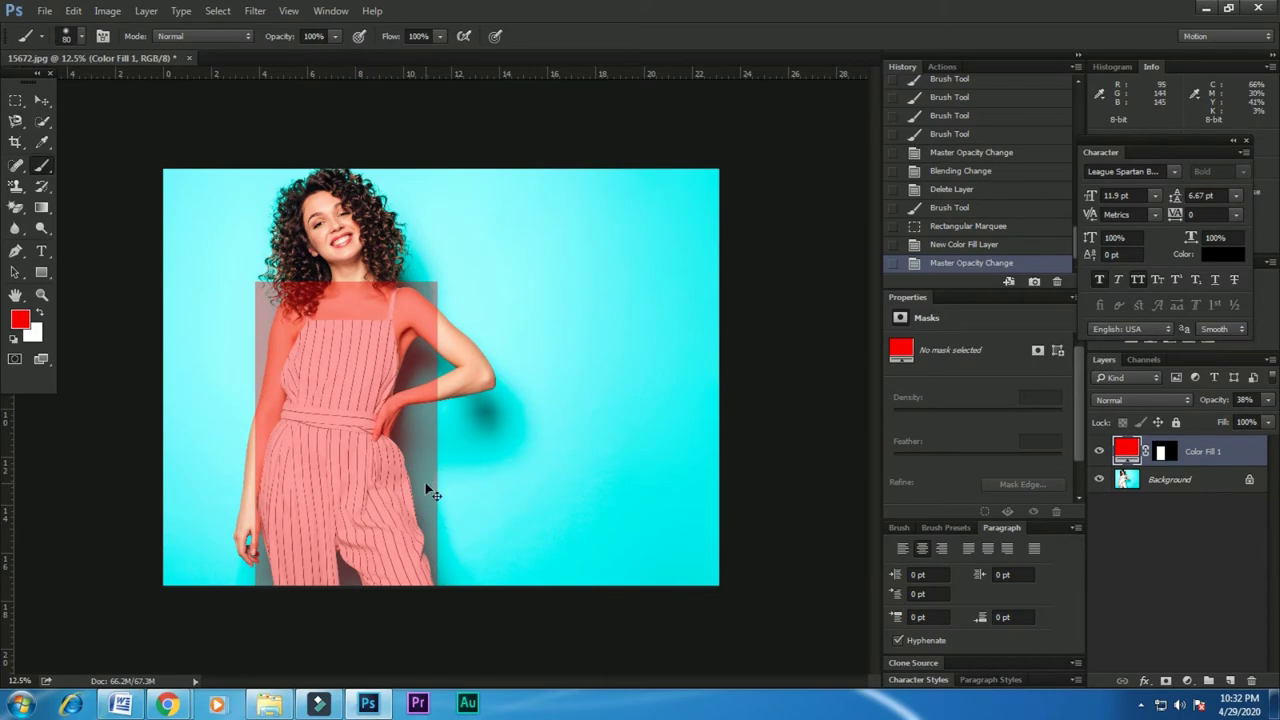
key("ctrl+plus")
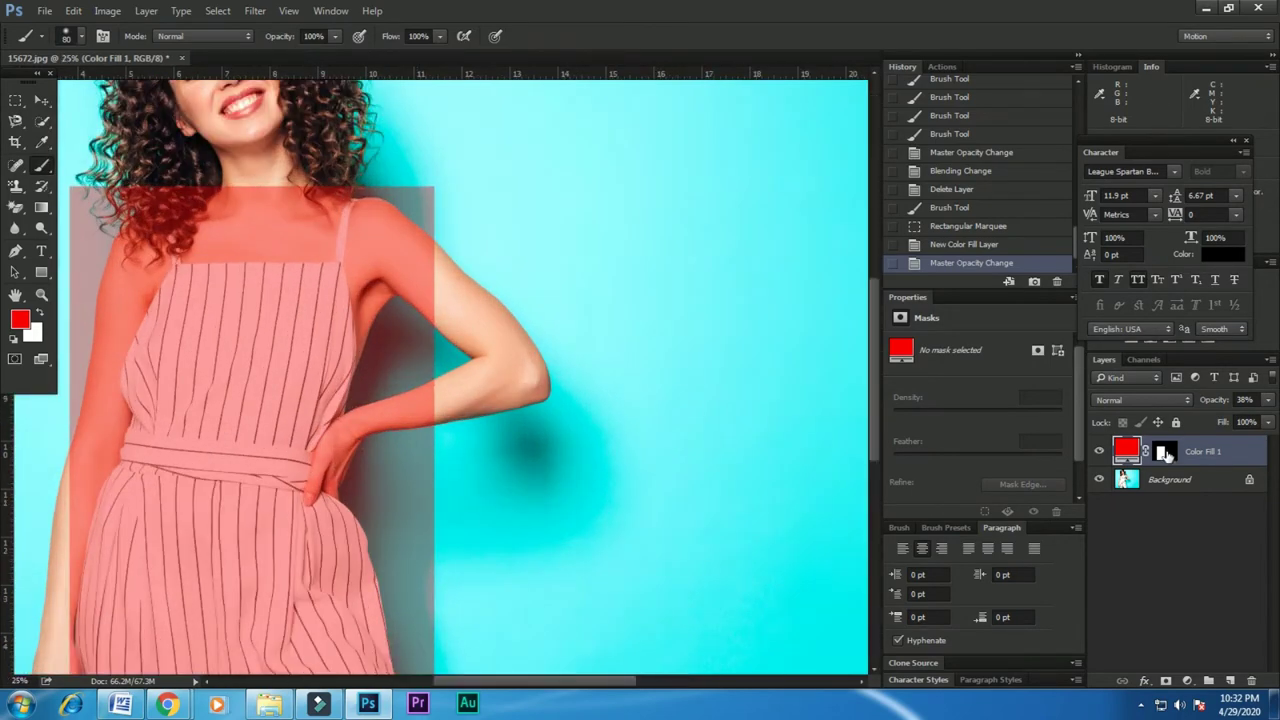
Paint black on the fill mask at 600, then 100 px, clearing red beside arm, shoulder, waist, fingers, leg.
left_click(1165, 452)
left_click_drag(410, 375, 450, 650)
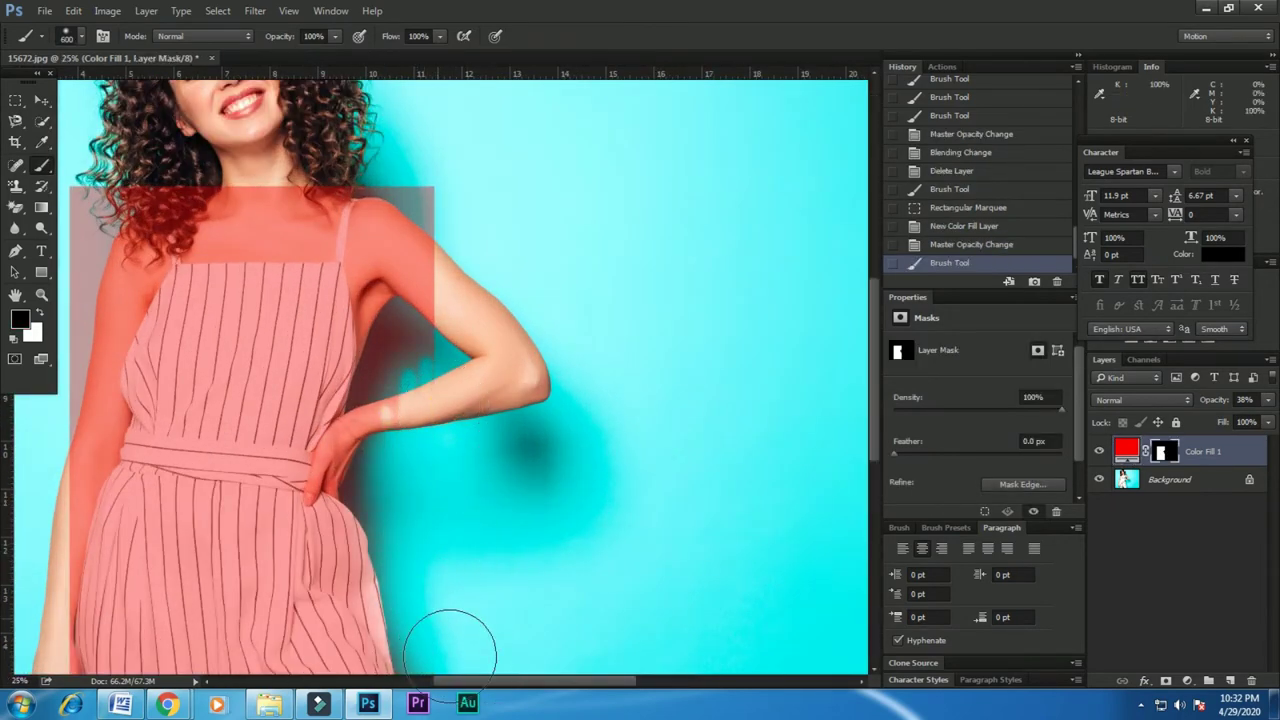
left_click(80, 36)
mouse_move(480, 330)
left_mouse_down()
mouse_move(433, 225)
mouse_move(443, 457)
left_mouse_up()
scroll(450, 410, "down", 3)
mouse_move(457, 363)
left_mouse_down()
mouse_move(443, 523)
mouse_move(416, 457)
left_mouse_up()
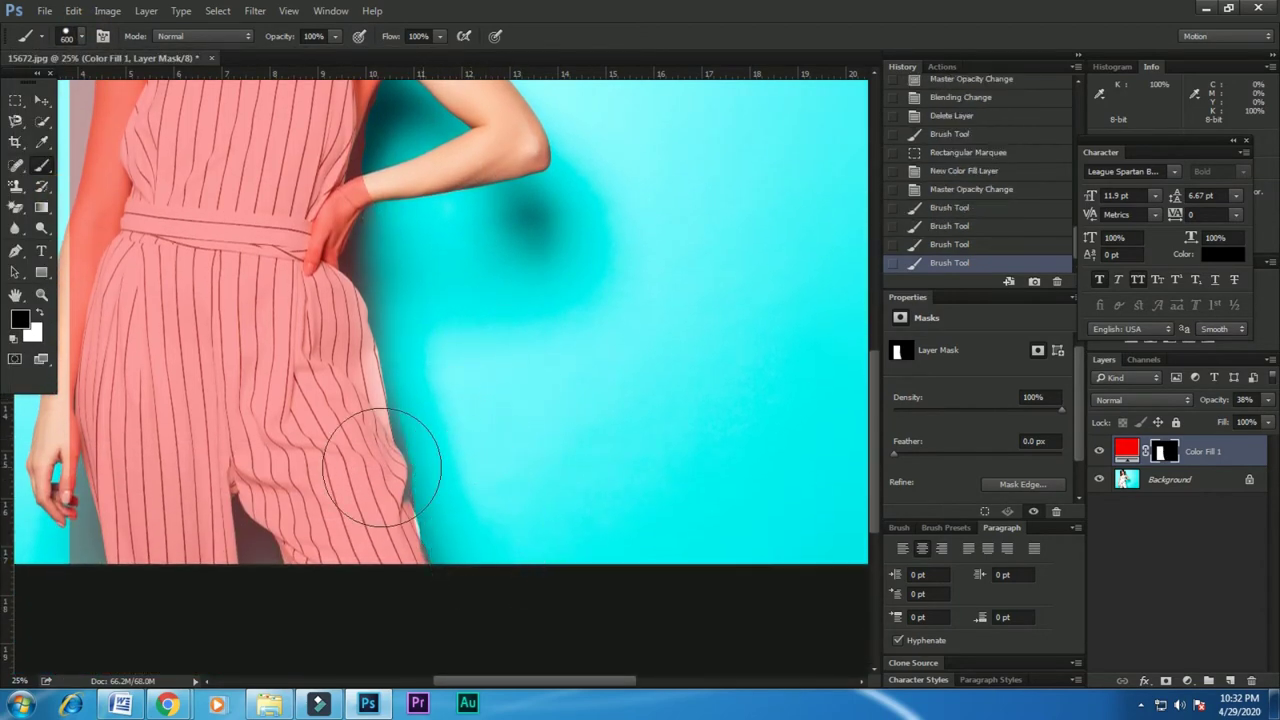
key("bracketleft")
key("bracketleft")
key("bracketleft")
left_click_drag(380, 195, 345, 250)
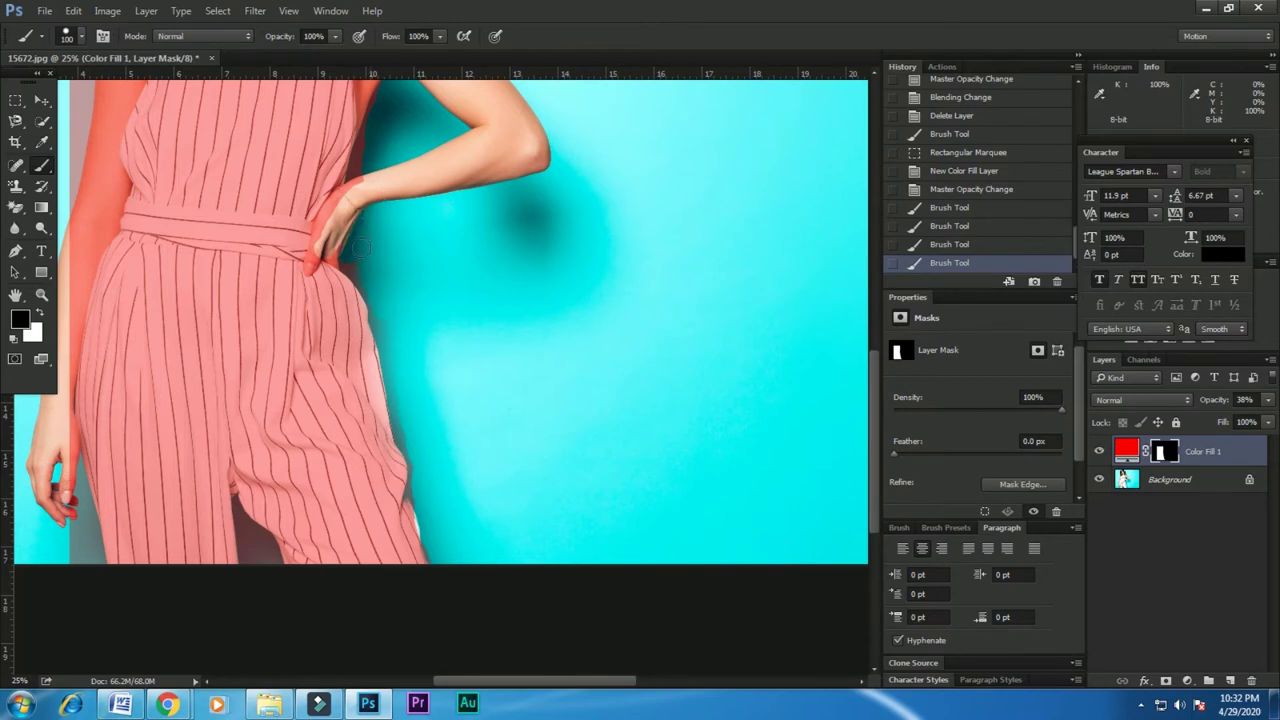
left_click_drag(415, 495, 428, 560)
Restore the fill over the jumpsuit's white fringe and clear red from the gap between the legs.
key("ctrl+plus")
key("ctrl+plus")
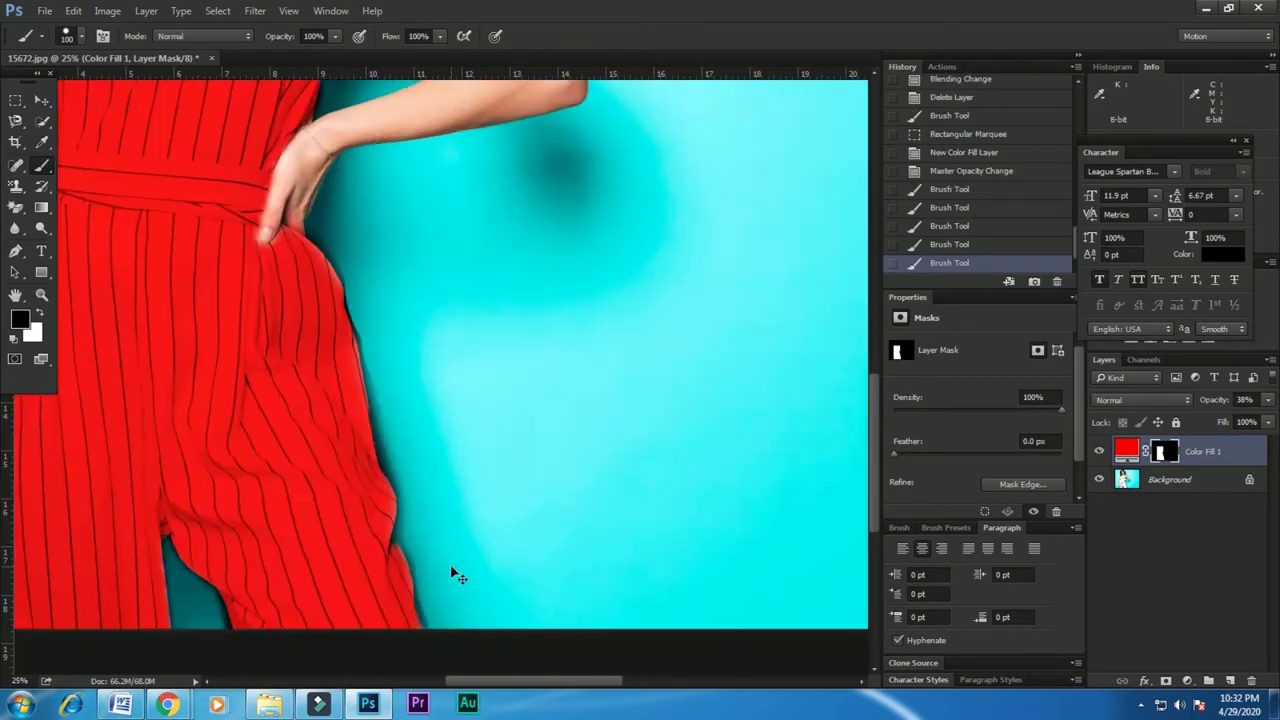
scroll(194, 366, "down", 3)
scroll(271, 486, "down", 3)
key("x")
mouse_move(343, 360)
left_mouse_down()
mouse_move(351, 443)
mouse_move(399, 580)
left_mouse_up()
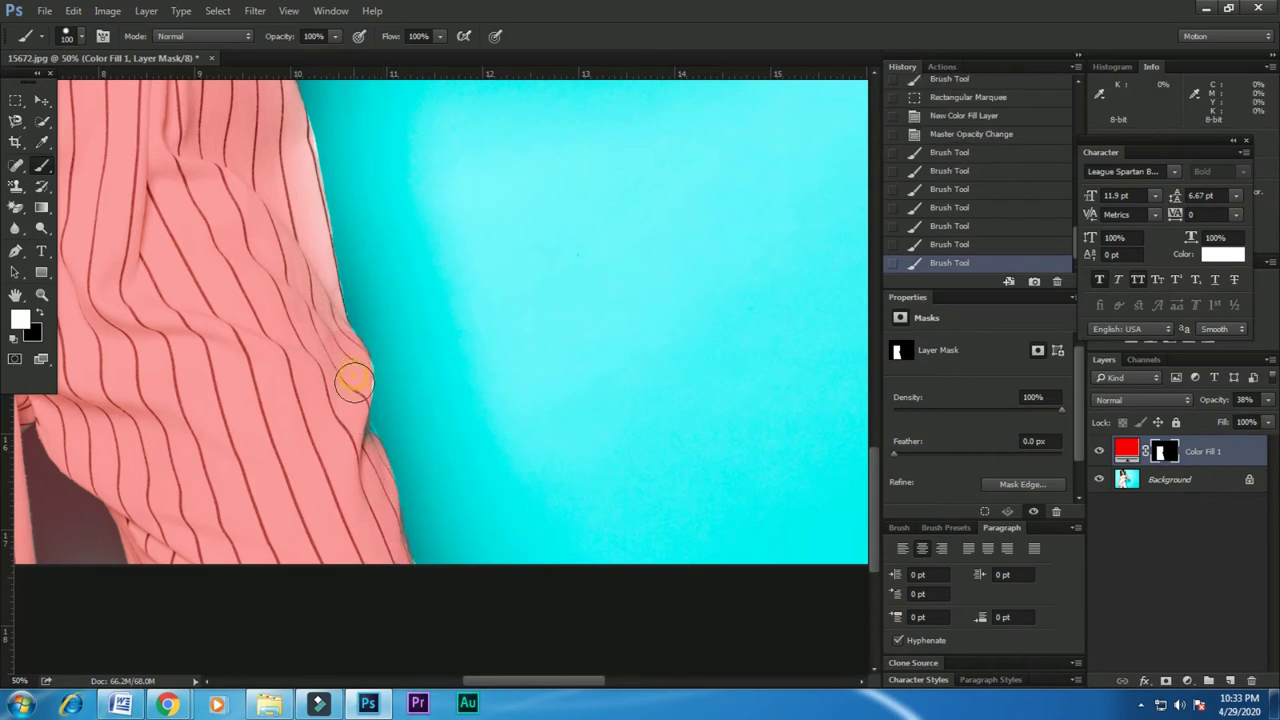
left_click_drag(351, 371, 354, 320)
scroll(551, 677, "left", 5)
key("x")
left_click_drag(561, 590, 563, 535)
With a 30 px brush, refine the mask along the left trouser edge, removing the grey strip.
key("bracketleft")
key("bracketleft")
key("bracketleft")
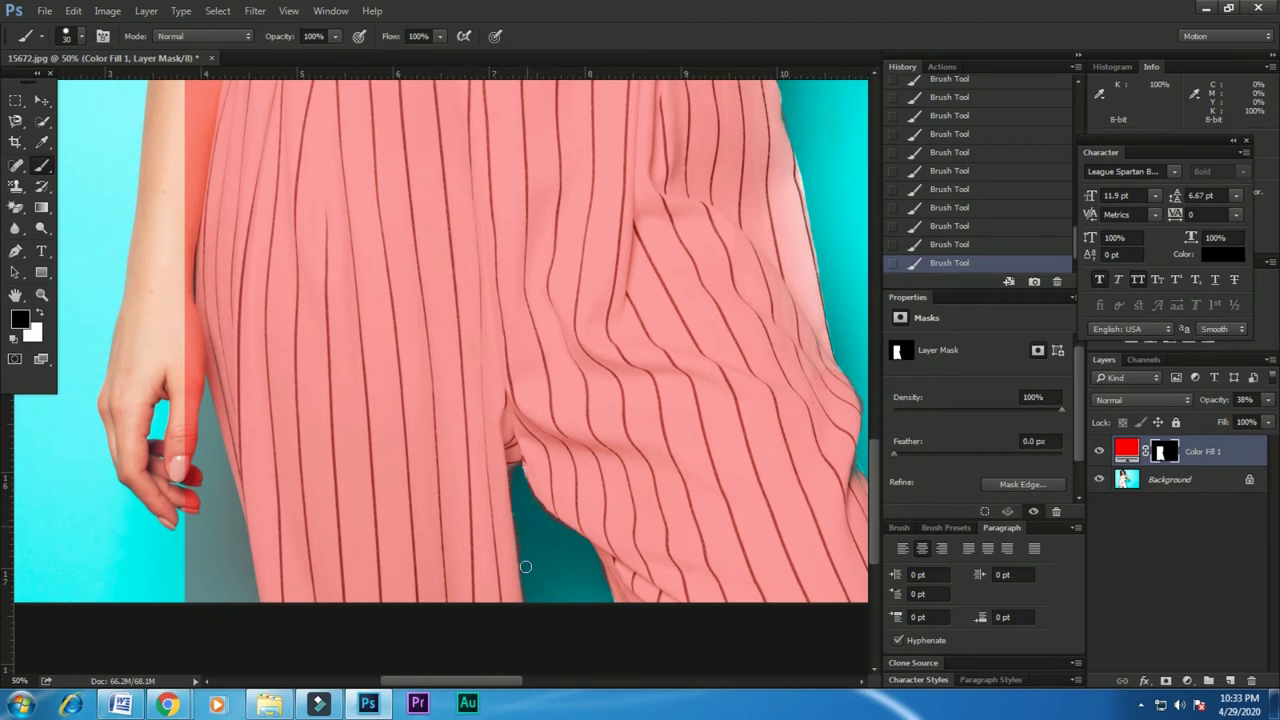
left_click_drag(214, 436, 266, 610)
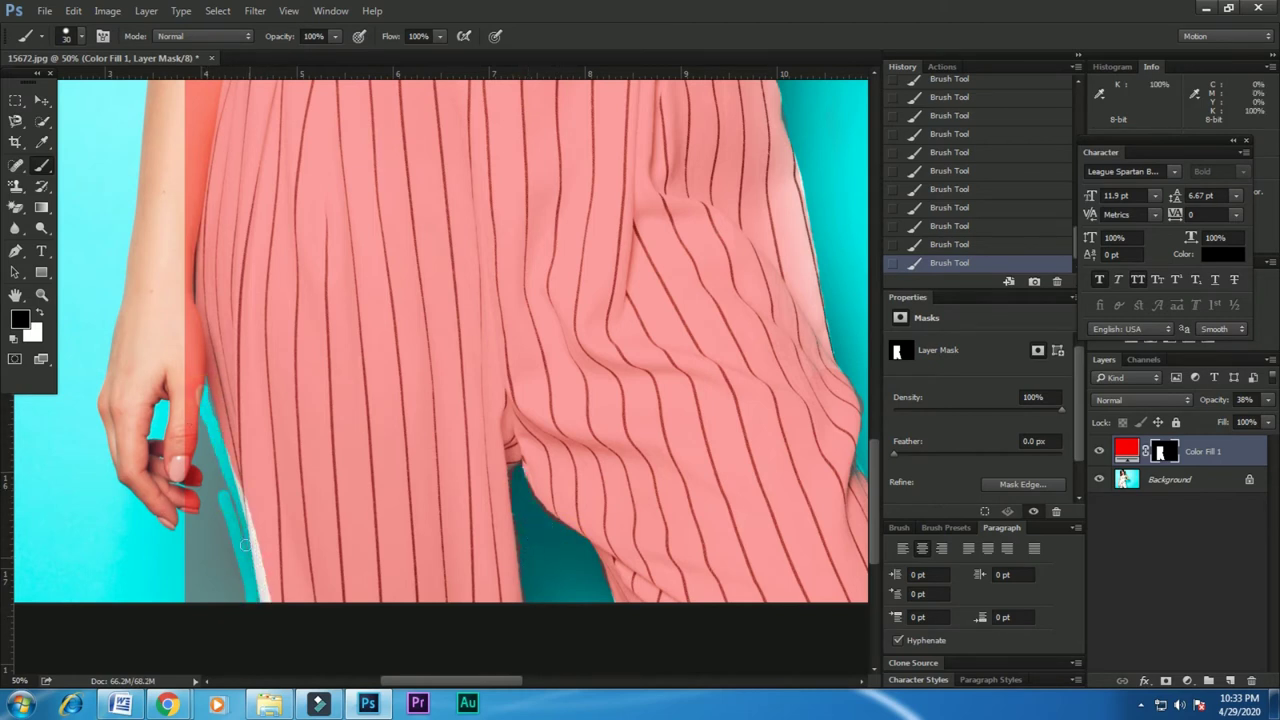
key("x")
left_click_drag(235, 467, 270, 607)
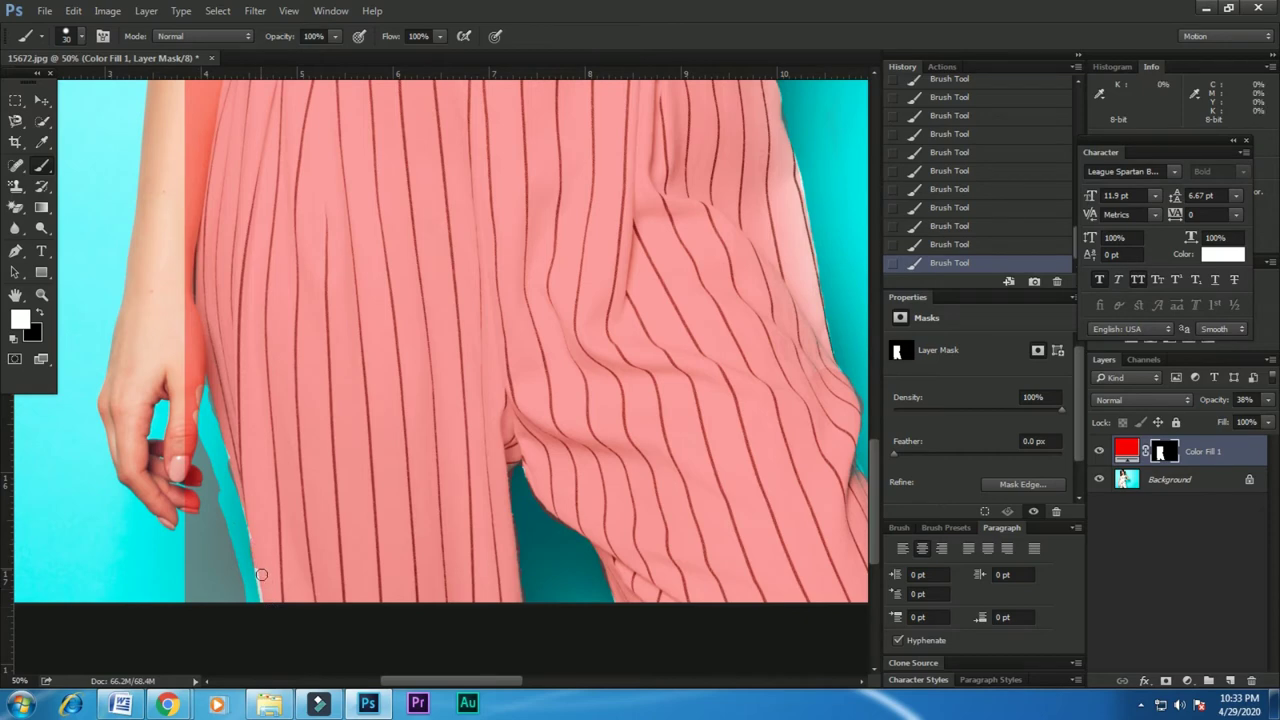
scroll(272, 592, "up", 1)
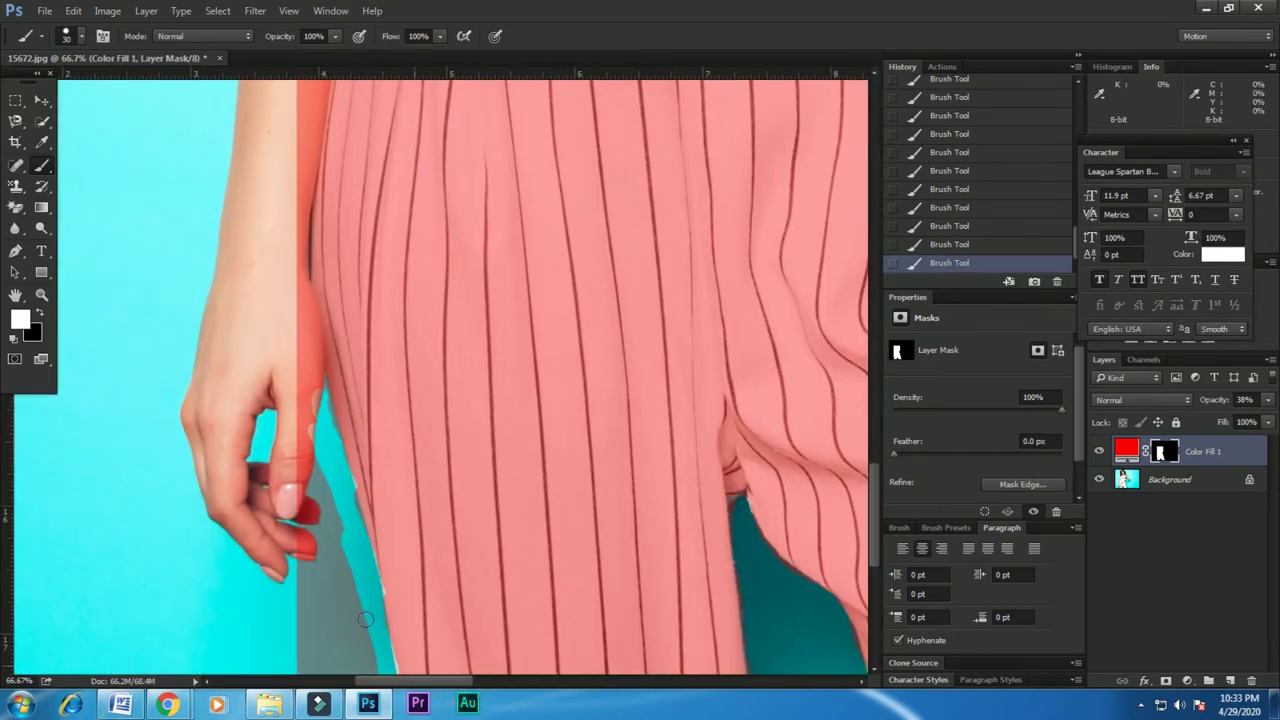
mouse_move(323, 529)
left_mouse_down()
mouse_move(350, 515)
mouse_move(372, 537)
left_mouse_up()
mouse_move(400, 636)
left_mouse_down()
mouse_move(360, 530)
mouse_move(374, 610)
left_mouse_up()
key("x")
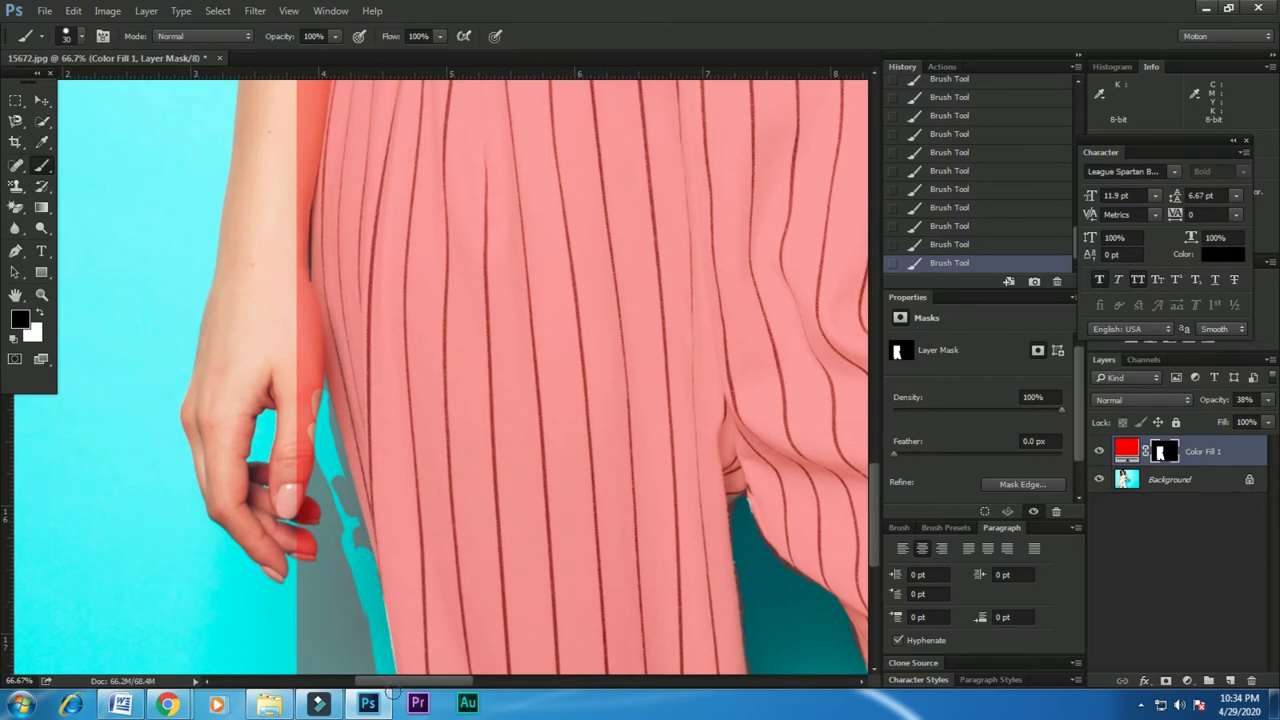
left_click_drag(330, 420, 355, 560)
With a 200 px brush, clear the red tint from the fingers, thumb, wrist and forearm.
key("bracketright")
key("bracketright")
key("bracketright")
mouse_move(252, 484)
left_mouse_down()
mouse_move(322, 700)
mouse_move(300, 514)
left_mouse_up()
scroll(260, 480, "up", 2)
left_click_drag(223, 457, 266, 443)
scroll(250, 480, "up", 2)
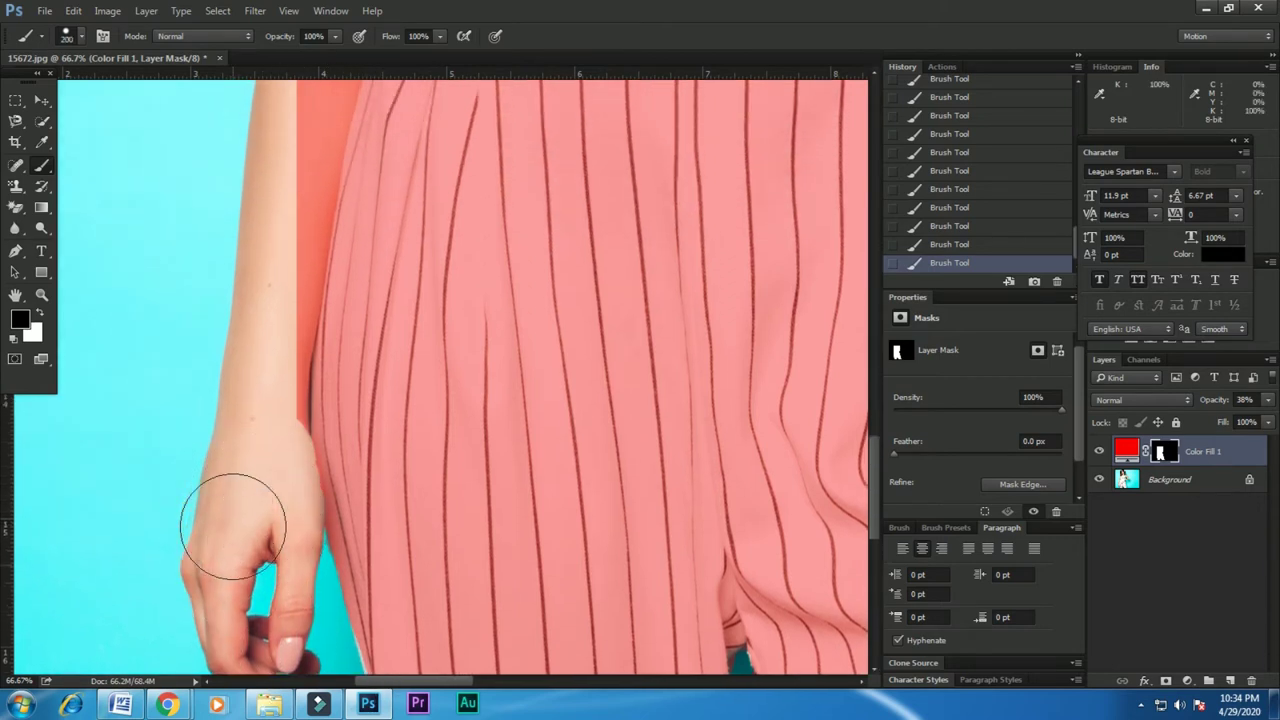
scroll(233, 527, "up", 2)
left_click_drag(294, 234, 214, 423)
scroll(214, 423, "up", 2)
scroll(308, 206, "up", 3)
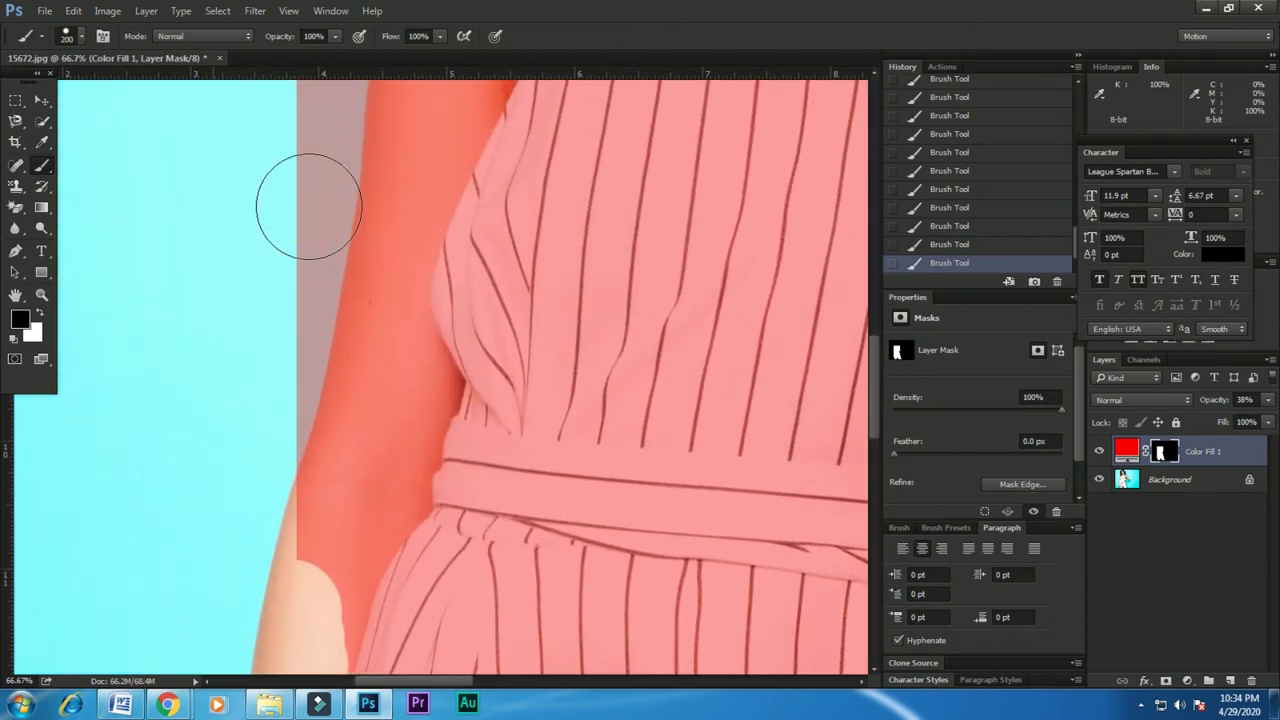
Lower the brush flow to 53% and softly mask the red tint off the arm.
scroll(308, 206, "up", 1)
left_click_drag(308, 206, 337, 306)
left_click(82, 36)
left_click_drag(386, 249, 400, 451)
key("ctrl+z")
left_click_drag(437, 36, 390, 55)
mouse_move(430, 130)
left_mouse_down()
mouse_move(408, 470)
mouse_move(331, 571)
mouse_move(323, 634)
left_mouse_up()
Clear the red tint from the right shoulder and, with a 90 px brush, above the neckline.
scroll(323, 449, "up", 1)
scroll(450, 368, "up", 3)
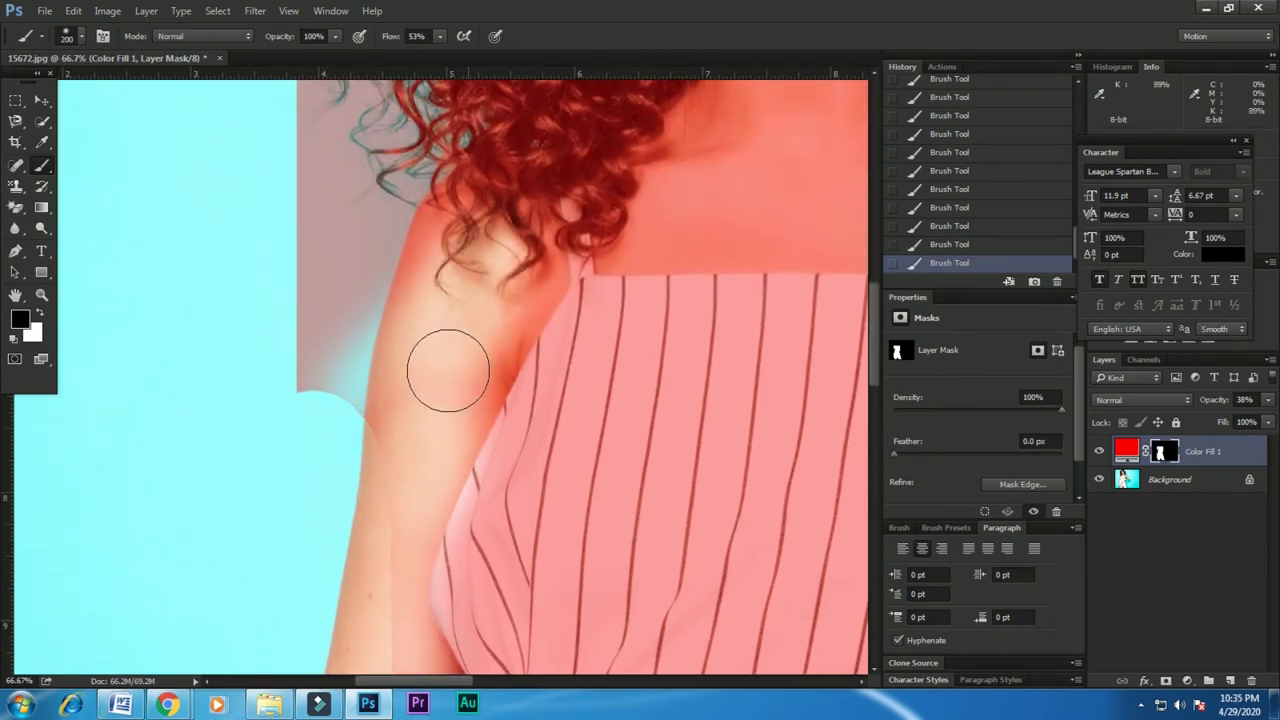
mouse_move(450, 368)
left_mouse_down()
mouse_move(374, 486)
mouse_move(380, 337)
left_mouse_up()
scroll(641, 301, "up", 3)
mouse_move(641, 301)
left_mouse_down()
mouse_move(709, 380)
mouse_move(654, 417)
mouse_move(811, 417)
mouse_move(685, 411)
left_mouse_up()
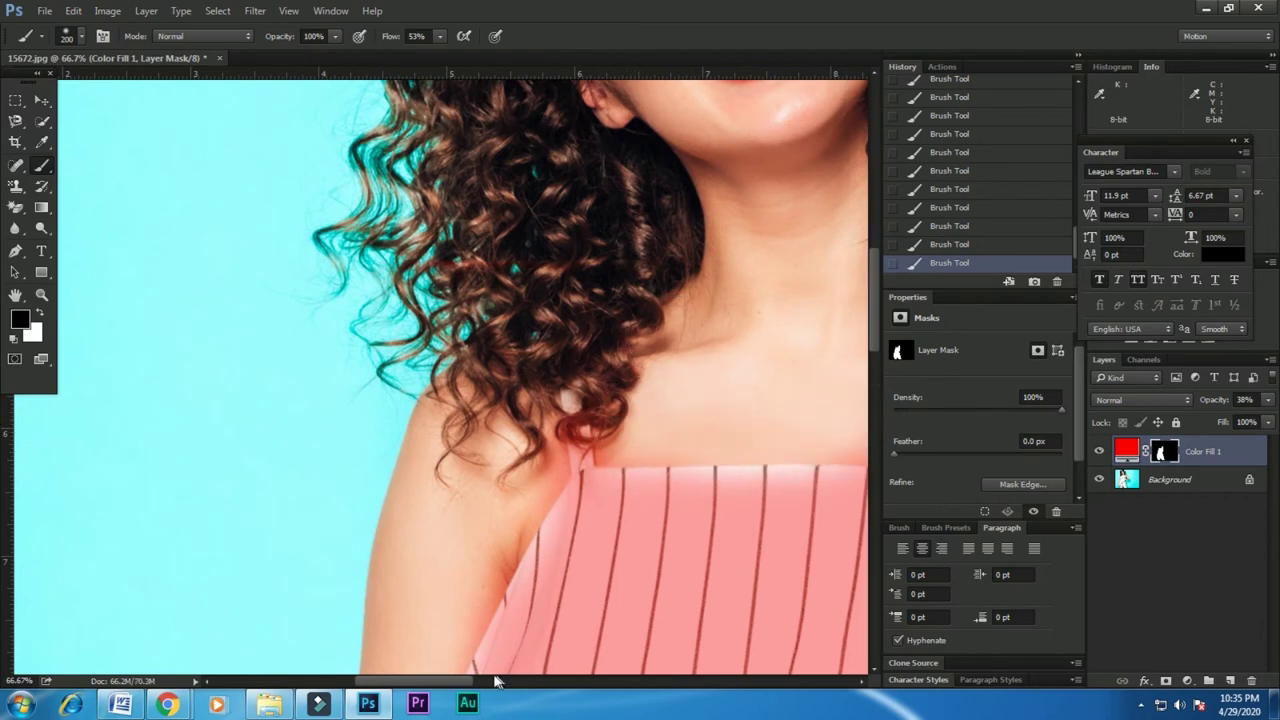
scroll(497, 680, "right", 5)
mouse_move(740, 300)
left_mouse_down()
mouse_move(794, 414)
mouse_move(766, 334)
mouse_move(810, 473)
mouse_move(654, 334)
mouse_move(586, 320)
left_mouse_up()
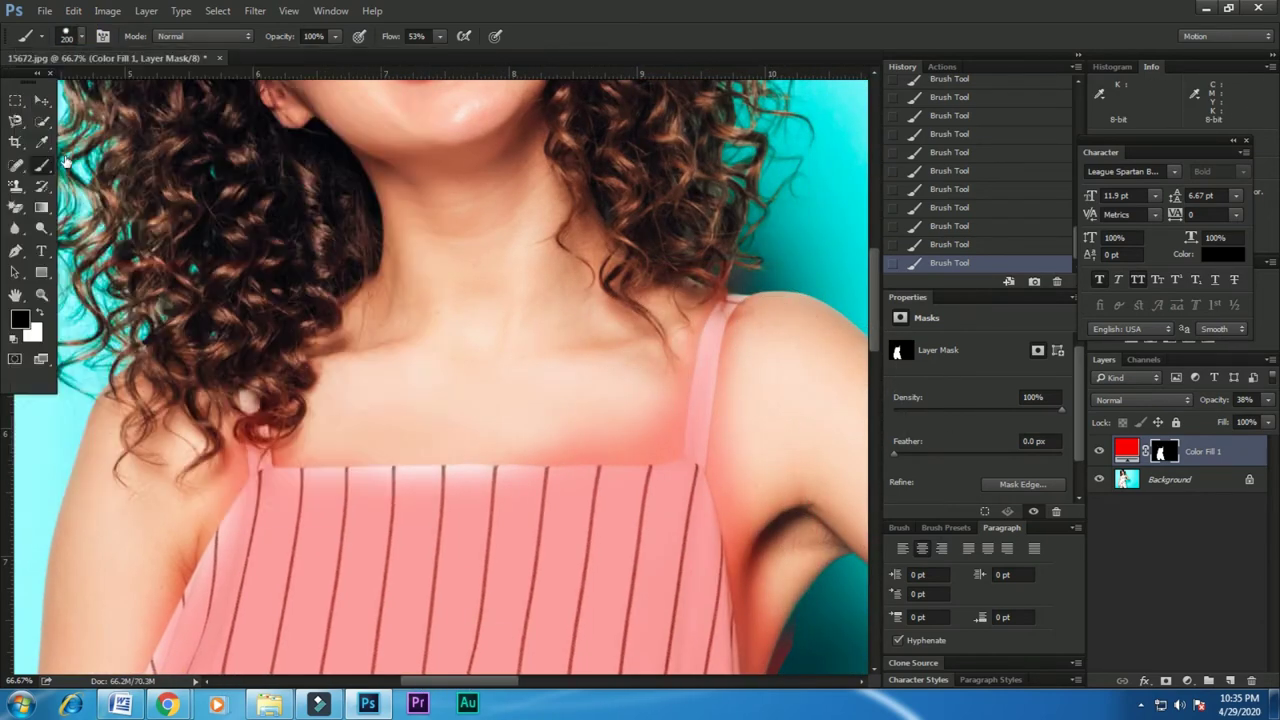
key("[")
key("[")
key("[")
key("[")
key("[")
mouse_move(509, 434)
left_mouse_down()
mouse_move(644, 441)
mouse_move(757, 343)
mouse_move(731, 451)
mouse_move(780, 645)
mouse_move(737, 509)
mouse_move(757, 571)
left_mouse_up()
Remove the tint from the thumb, fingertip and the left inner arm.
scroll(757, 560, "down", 3)
scroll(765, 432, "down", 2)
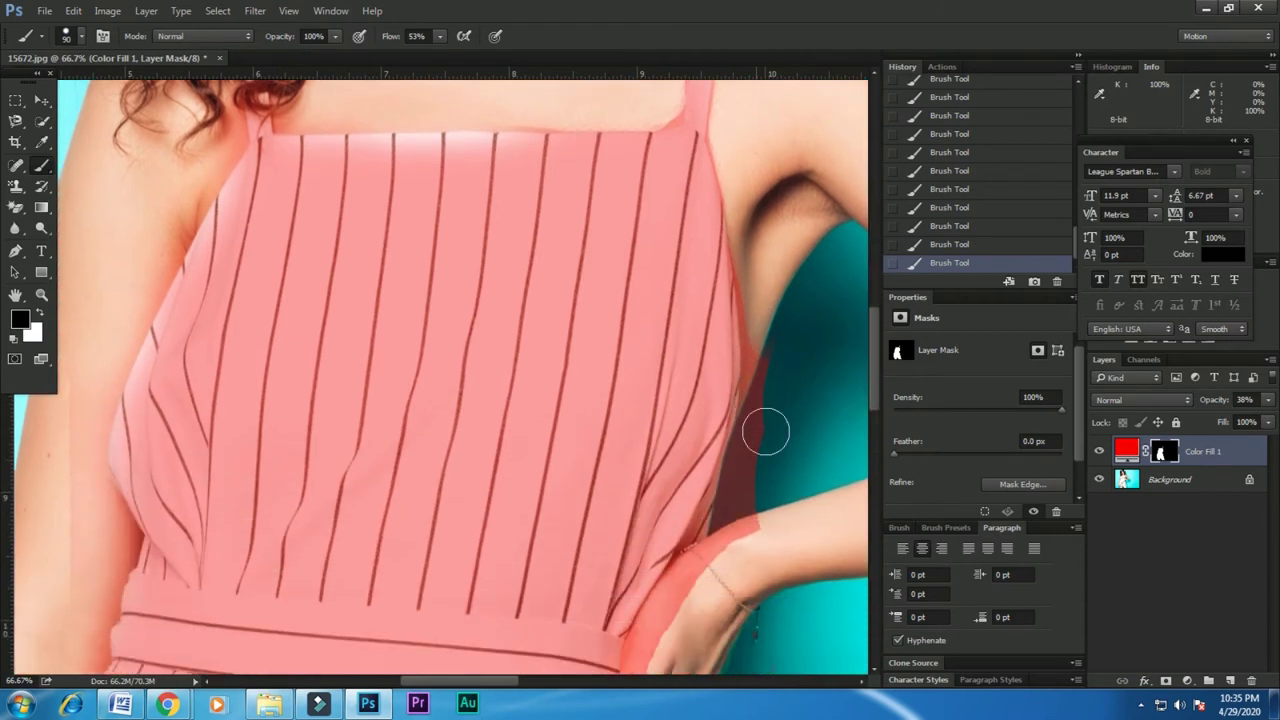
scroll(765, 432, "down", 1)
mouse_move(757, 177)
left_mouse_down()
mouse_move(752, 390)
mouse_move(729, 480)
mouse_move(673, 545)
mouse_move(665, 645)
left_mouse_up()
scroll(685, 600, "down", 2)
scroll(688, 527, "down", 1)
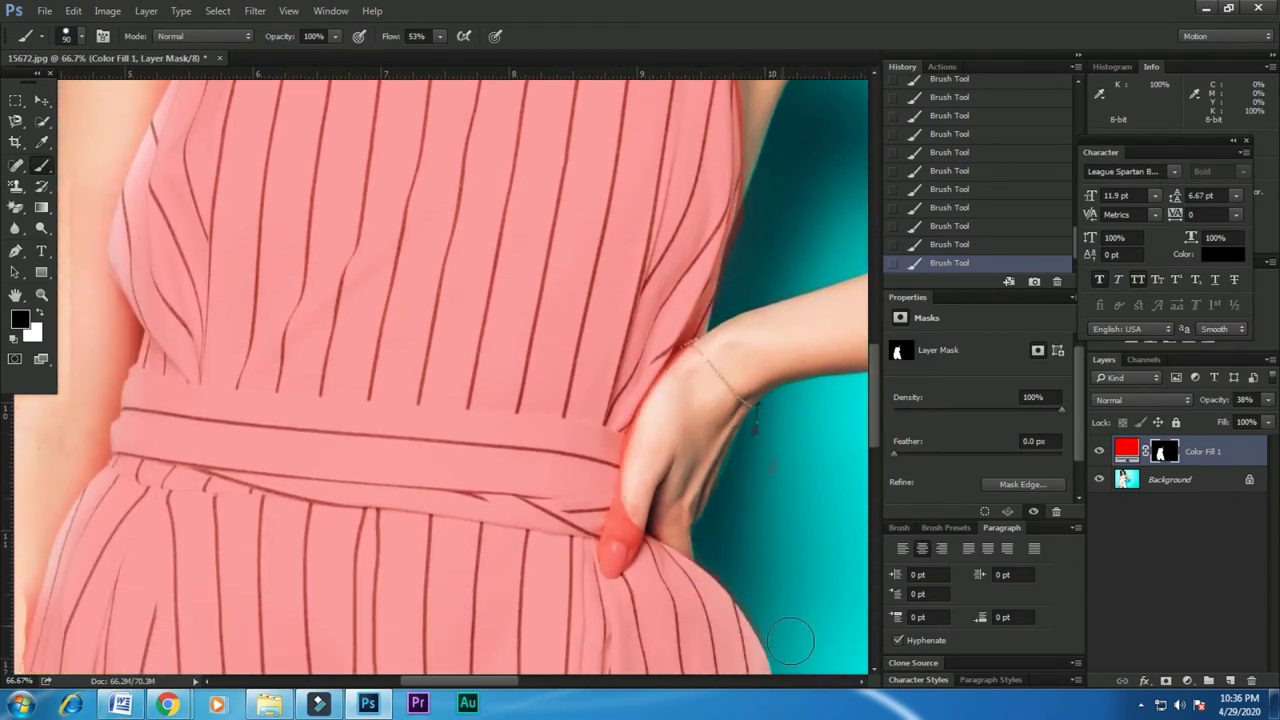
mouse_move(631, 476)
left_mouse_down()
mouse_move(610, 545)
mouse_move(622, 556)
left_mouse_up()
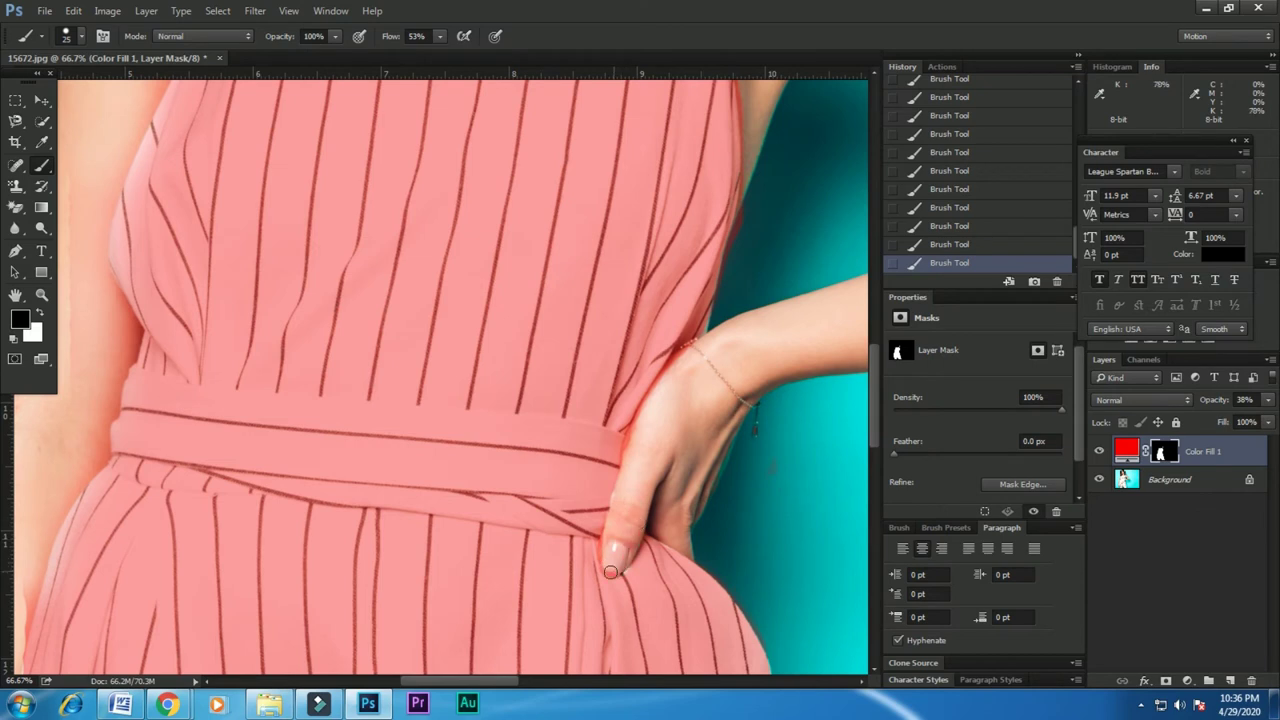
left_click_drag(490, 683, 468, 683)
left_click_drag(287, 378, 284, 272)
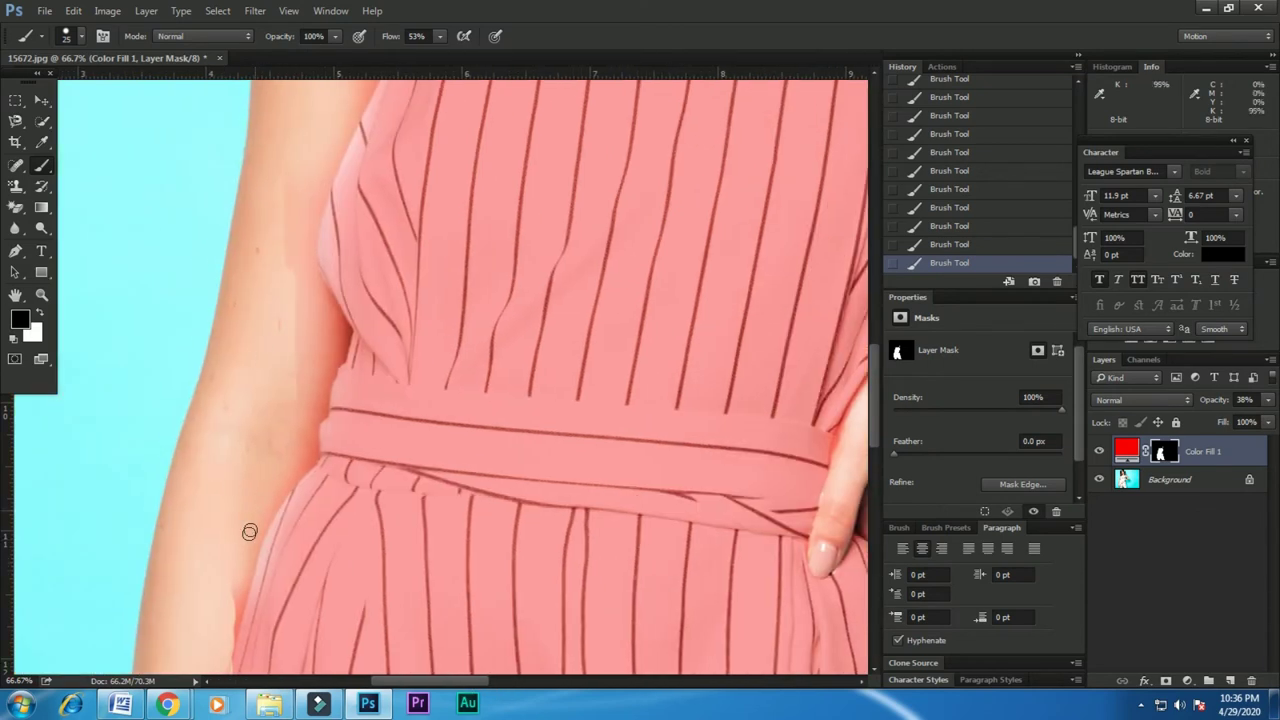
mouse_move(253, 562)
left_mouse_down()
mouse_move(309, 449)
mouse_move(325, 370)
mouse_move(267, 514)
left_mouse_up()
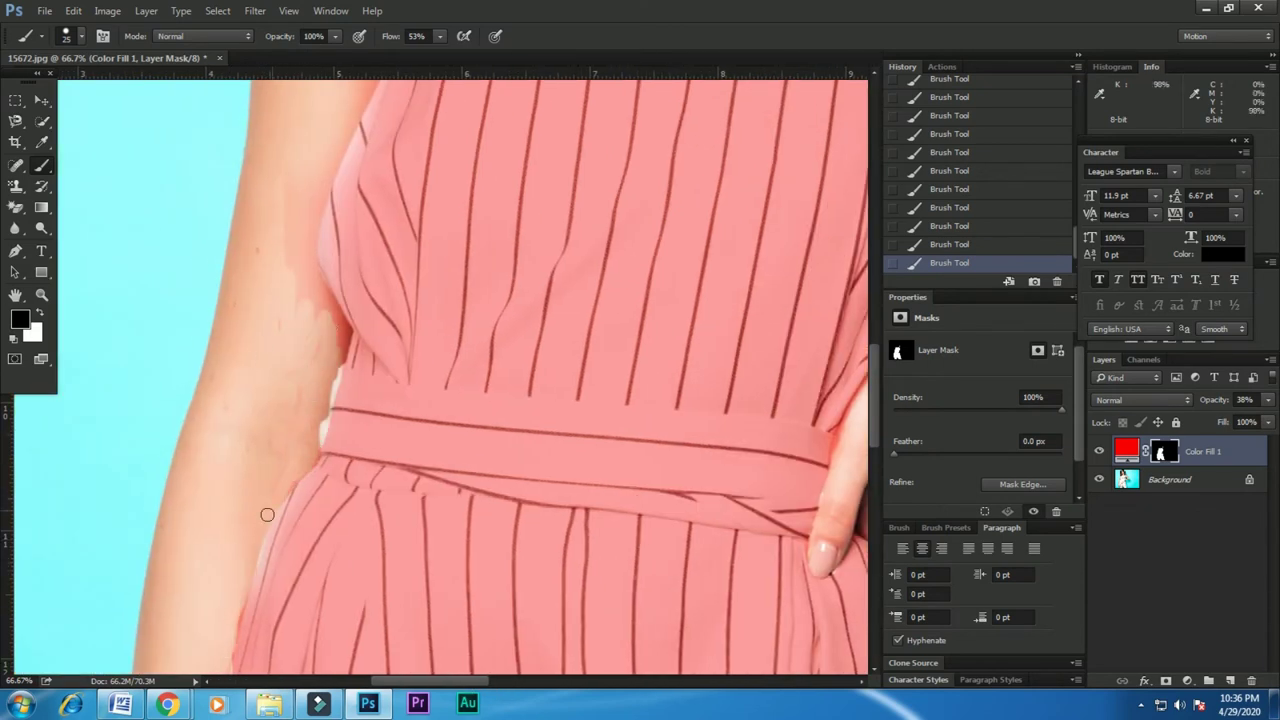
Restore tint along the lower dress edge, then clear it from the inner arm, strap and armpit.
key("x")
left_click_drag(280, 557, 257, 634)
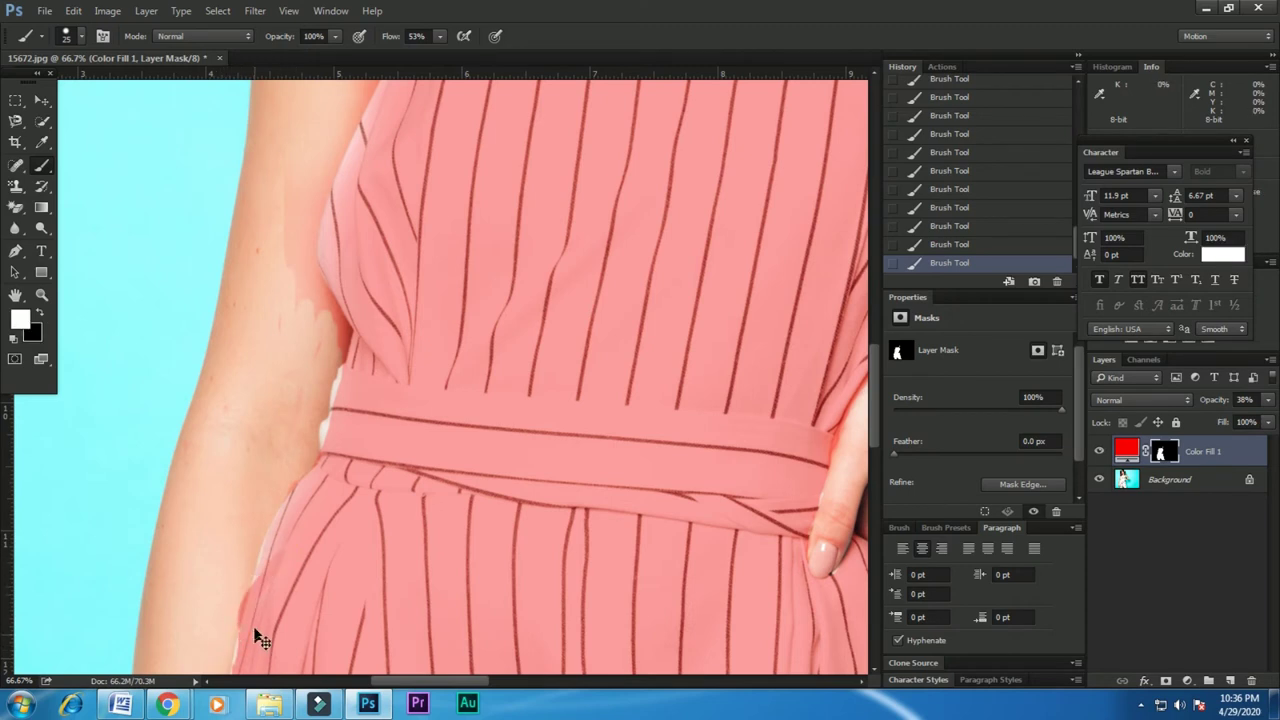
left_click_drag(343, 382, 300, 498)
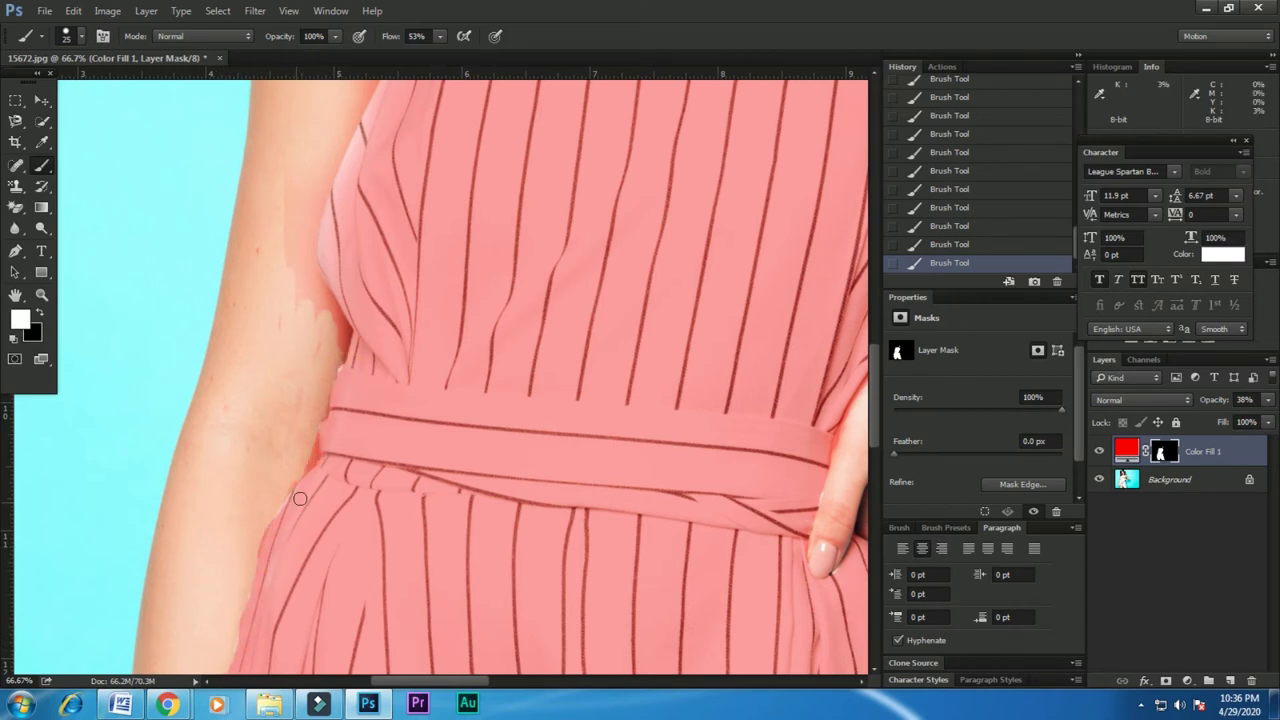
key("x")
mouse_move(320, 318)
left_mouse_down()
mouse_move(309, 274)
mouse_move(346, 333)
mouse_move(305, 259)
left_mouse_up()
scroll(235, 400, "up", 2)
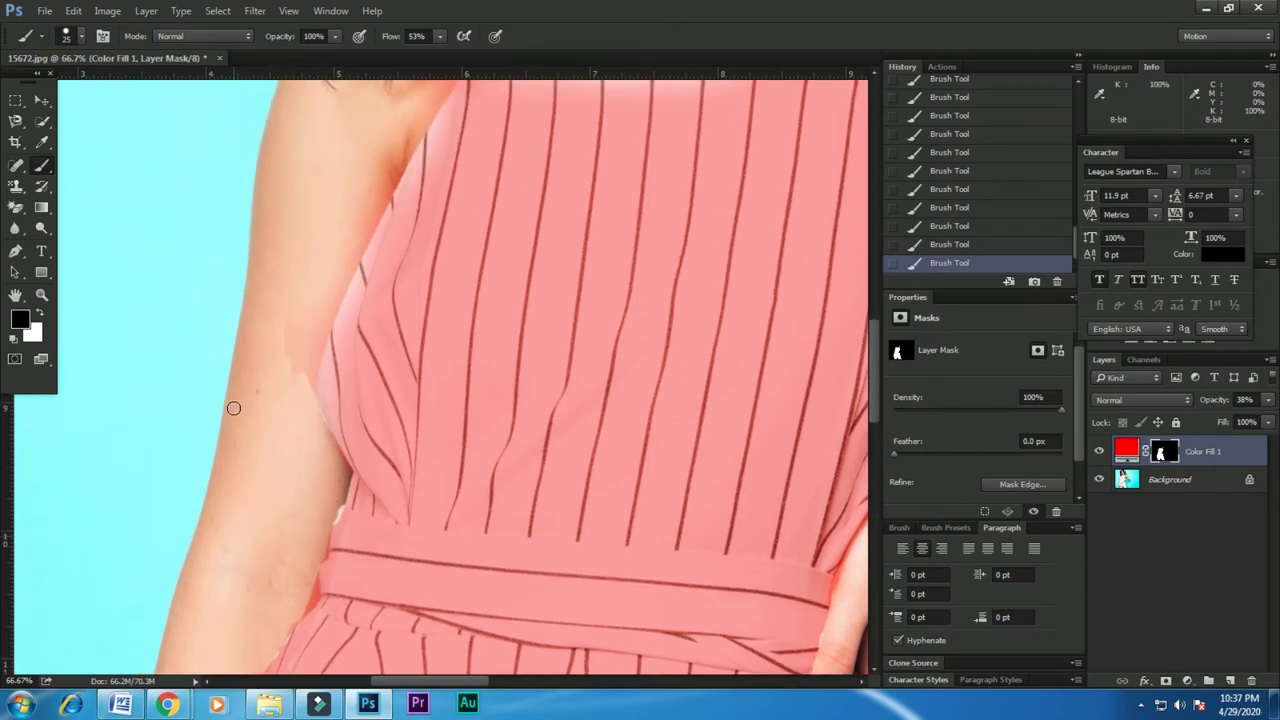
scroll(233, 408, "up", 3)
key("bracketright")
key("bracketright")
key("bracketright")
mouse_move(440, 288)
left_mouse_down()
mouse_move(394, 366)
mouse_move(343, 589)
left_mouse_up()
Touch up the mask along the dress's right edge near the hip, then fit the image on screen.
key("x")
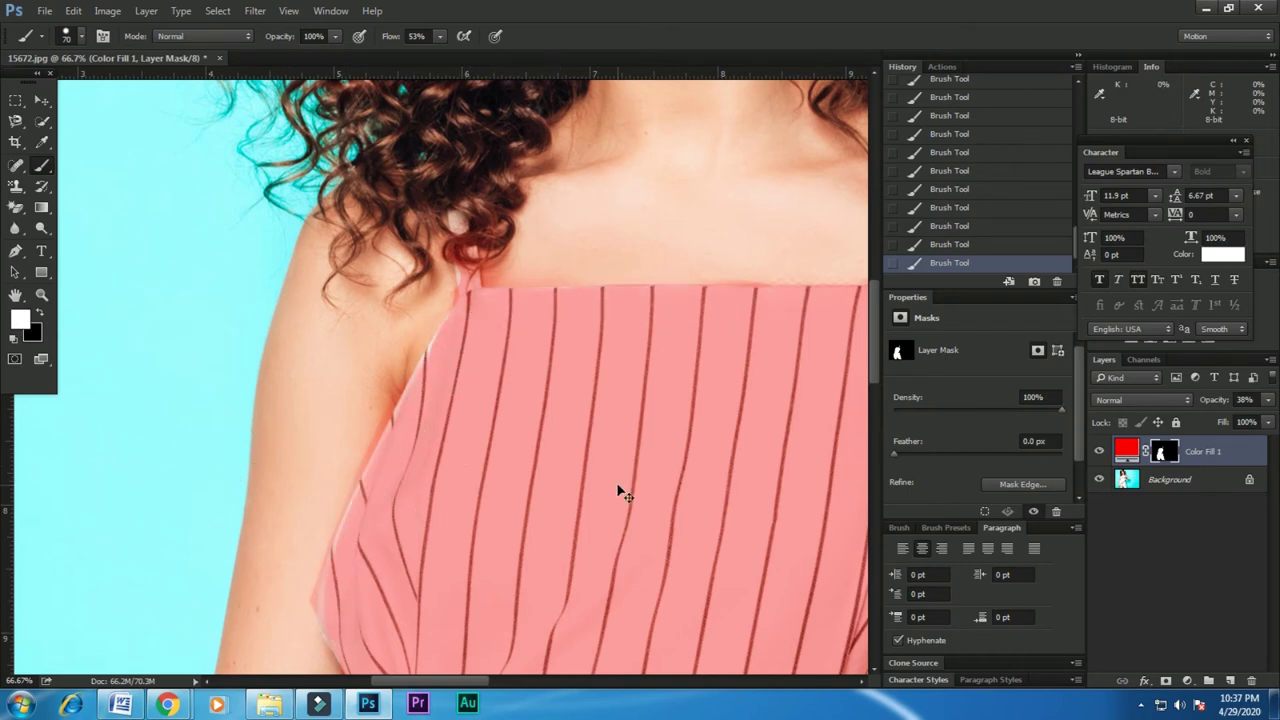
key("ctrl+minus")
key("ctrl+minus")
key("ctrl+minus")
key("ctrl+plus")
key("ctrl+plus")
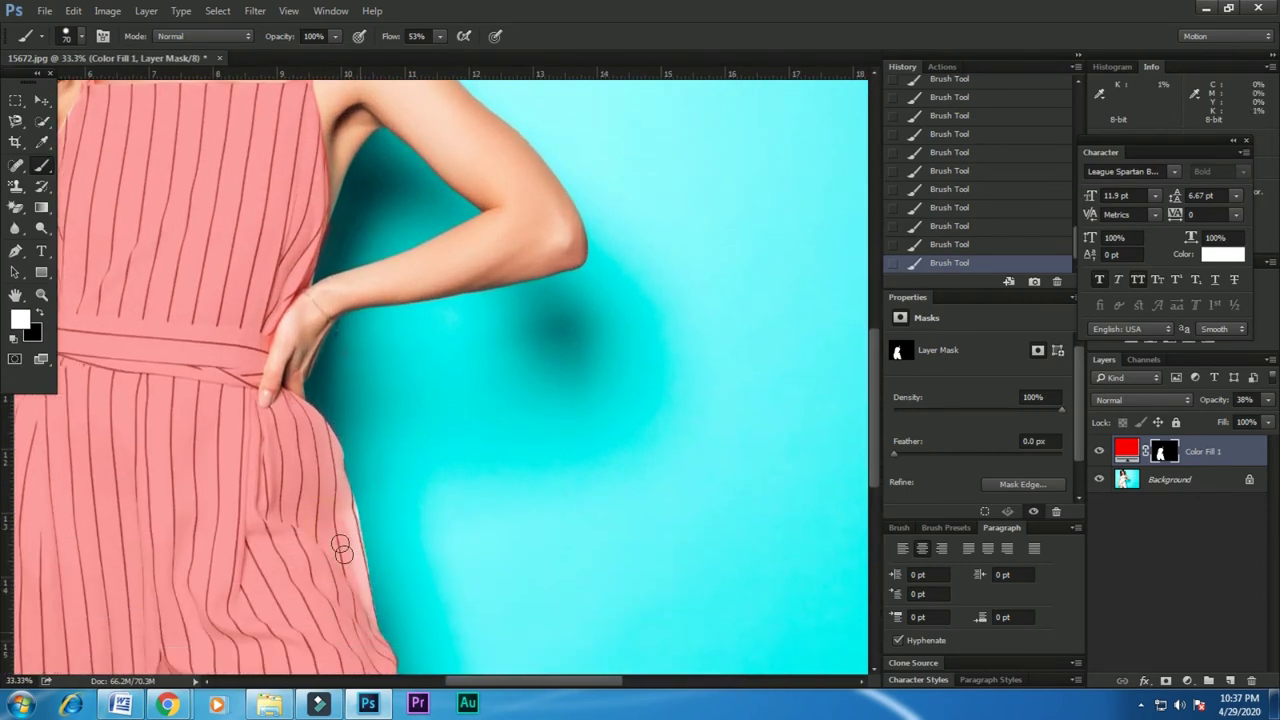
left_click_drag(329, 484, 350, 538)
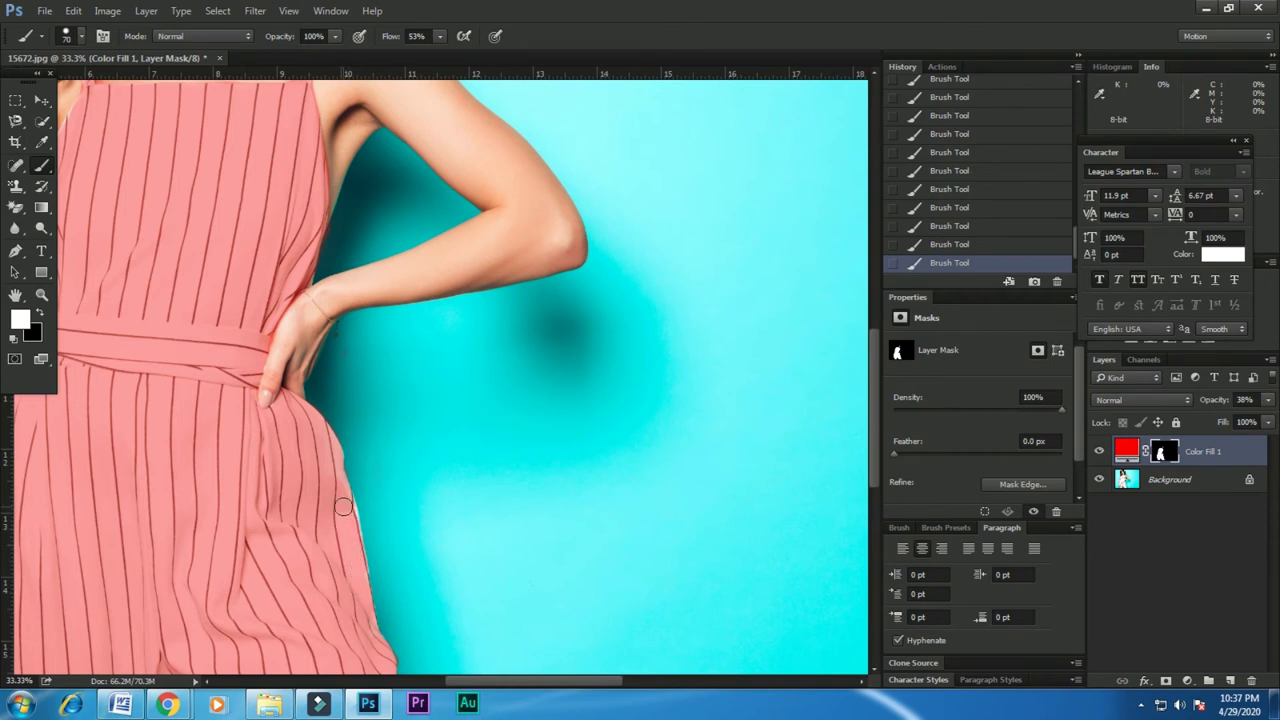
key("x")
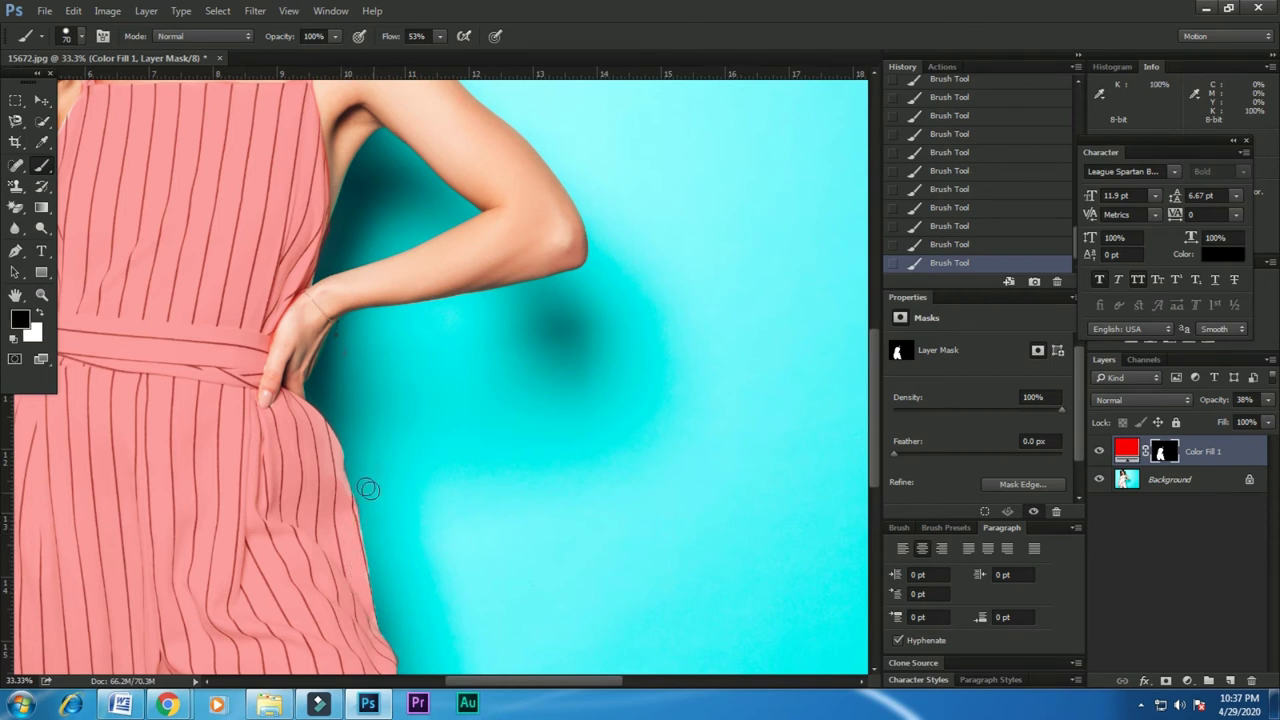
left_click_drag(364, 499, 366, 521)
key("ctrl+0")
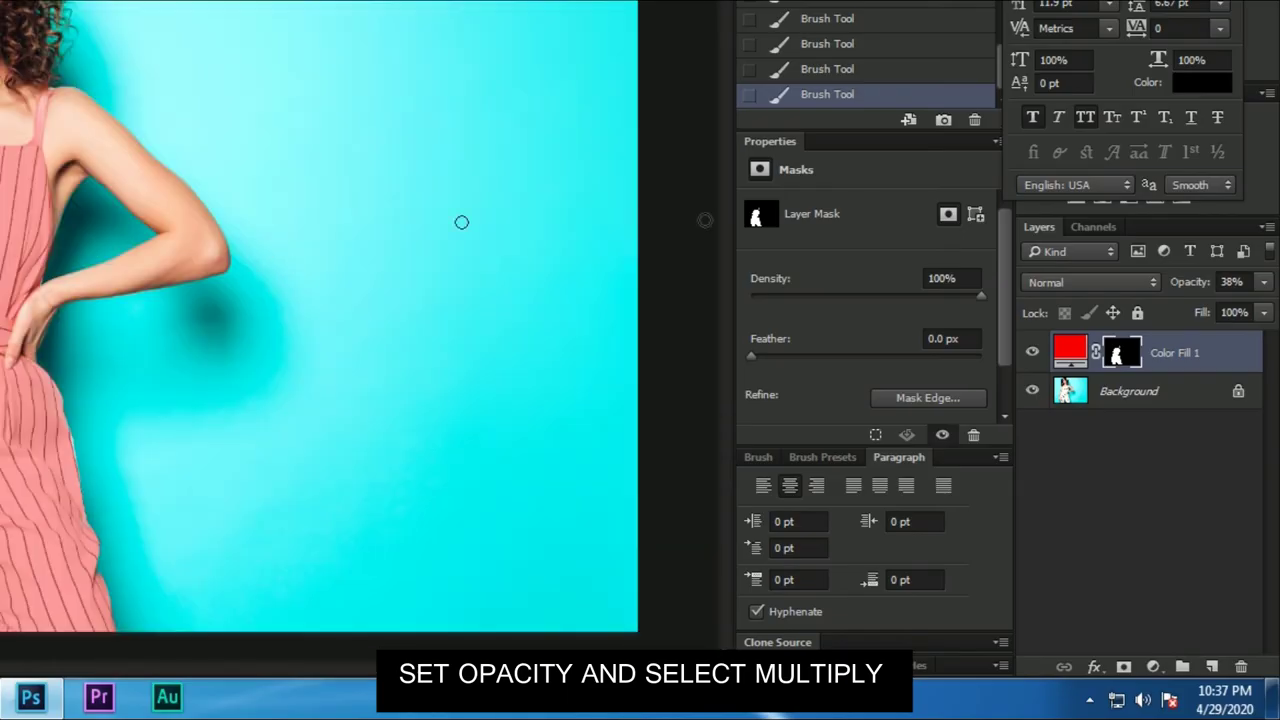
Set Color Fill 1 to 100% opacity with the Multiply blend mode.
left_click_drag(1199, 284, 1234, 312)
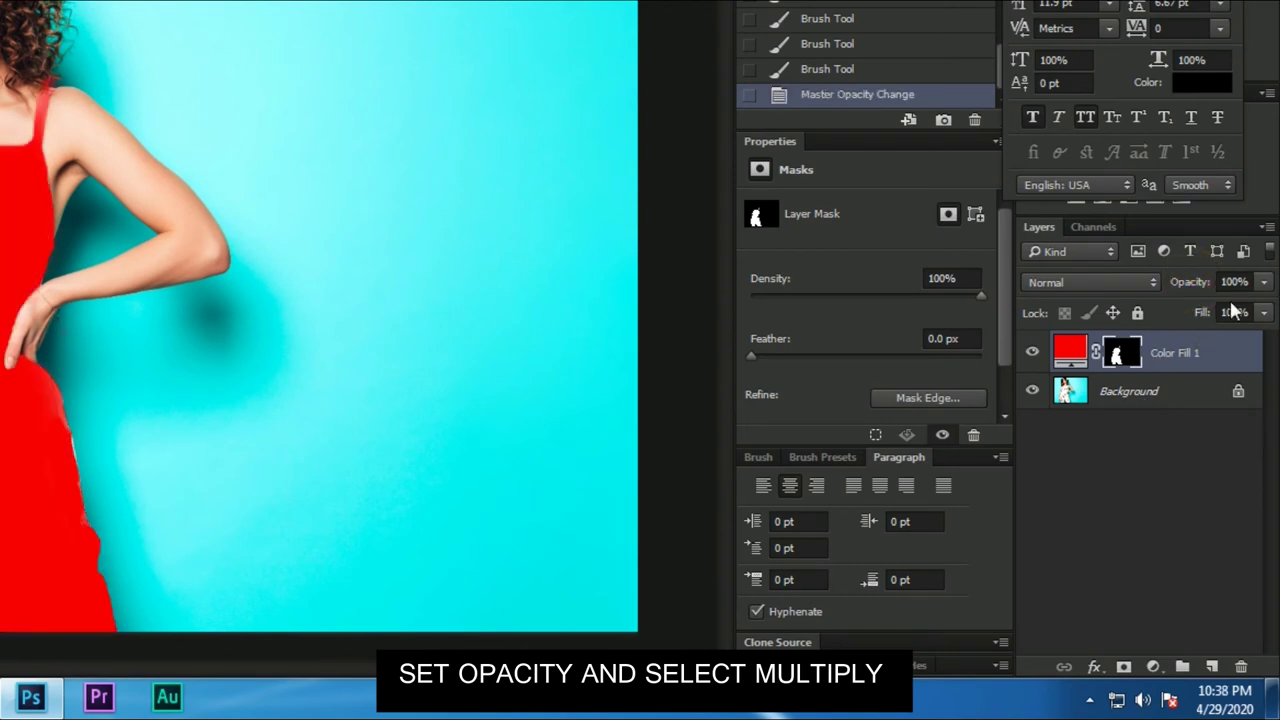
left_click(1113, 284)
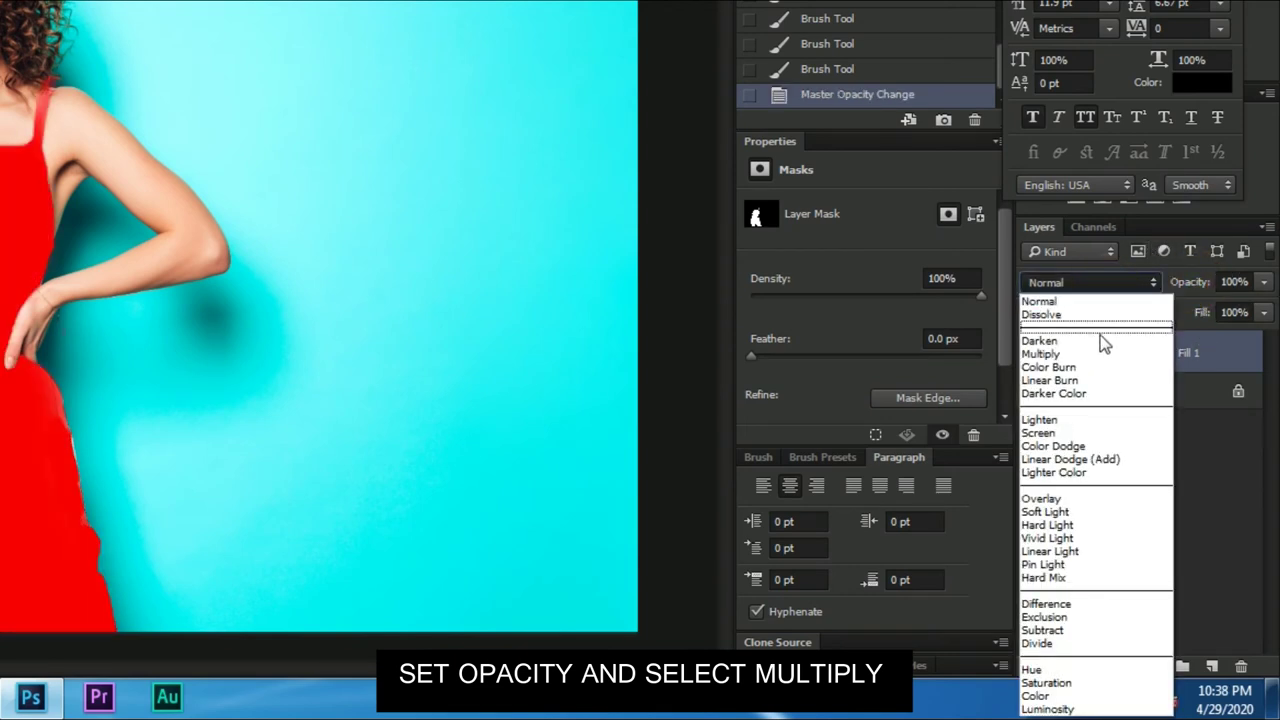
left_click(1050, 355)
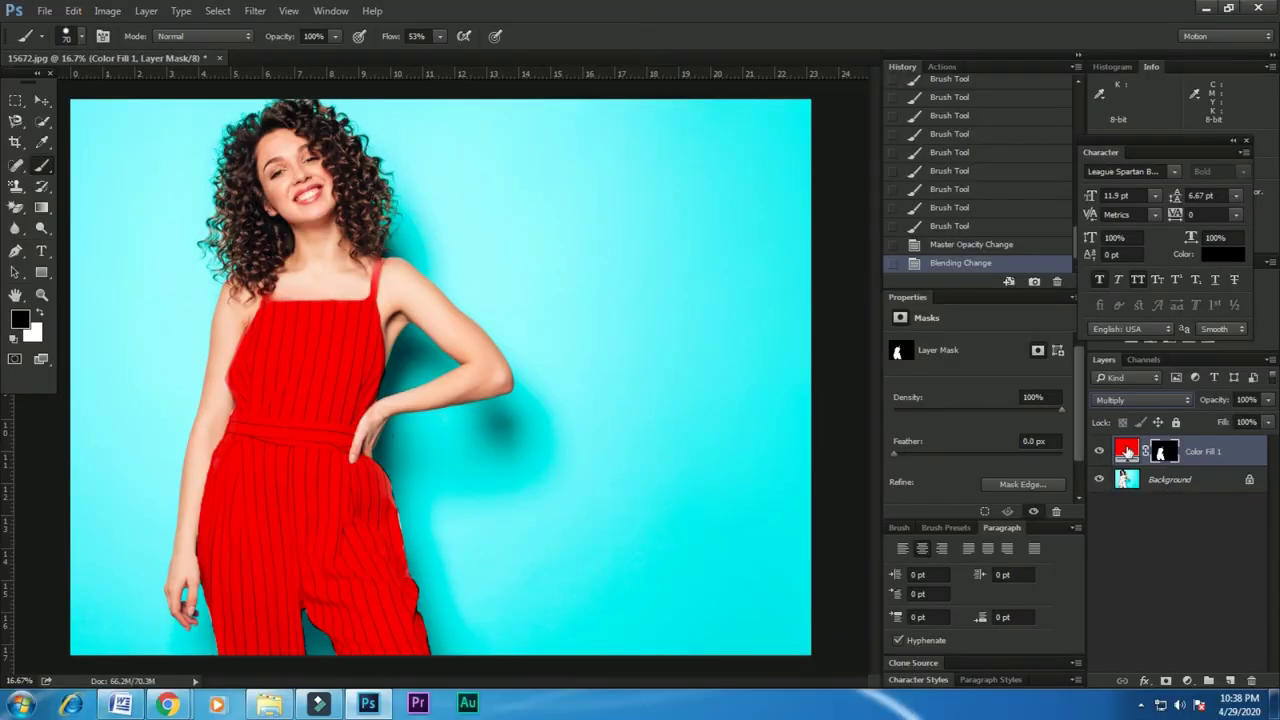
double_click(1127, 452)
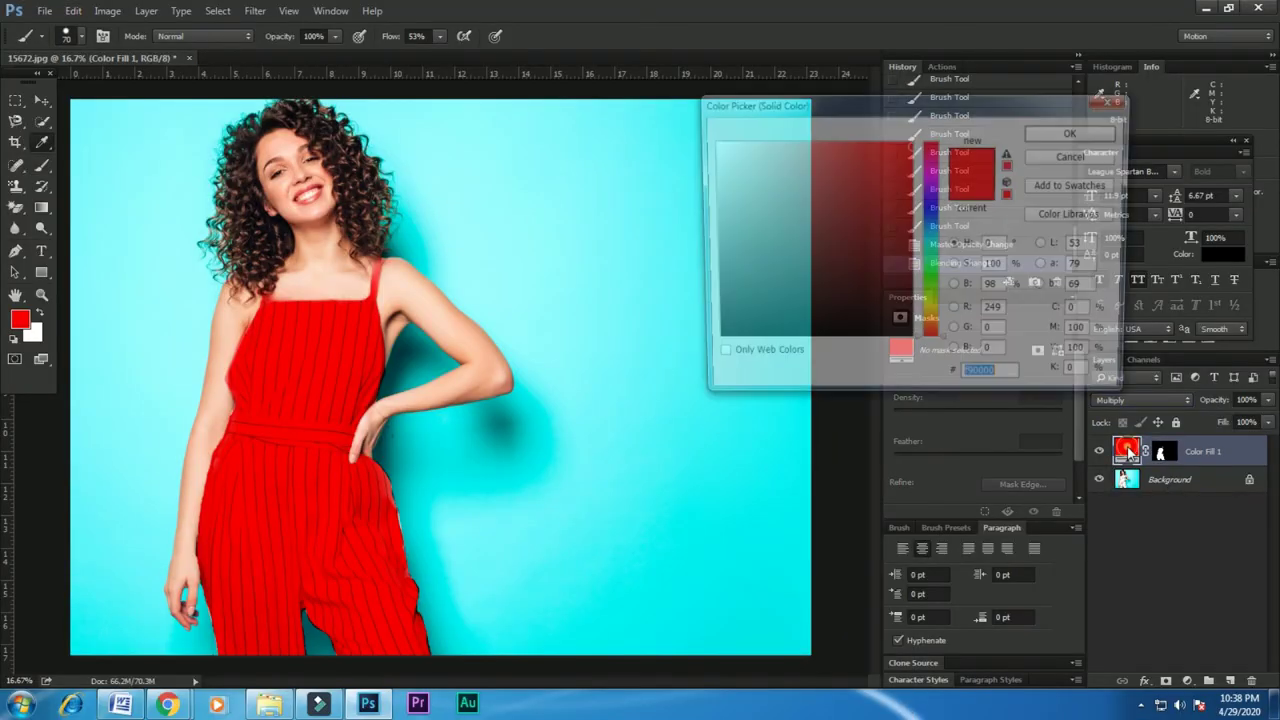
Preview the jumpsuit in dusty pink, lavender, and saturated then softer pinks in the Color Picker.
mouse_move(902, 264)
left_mouse_down()
mouse_move(863, 211)
mouse_move(781, 193)
mouse_move(741, 150)
left_mouse_up()
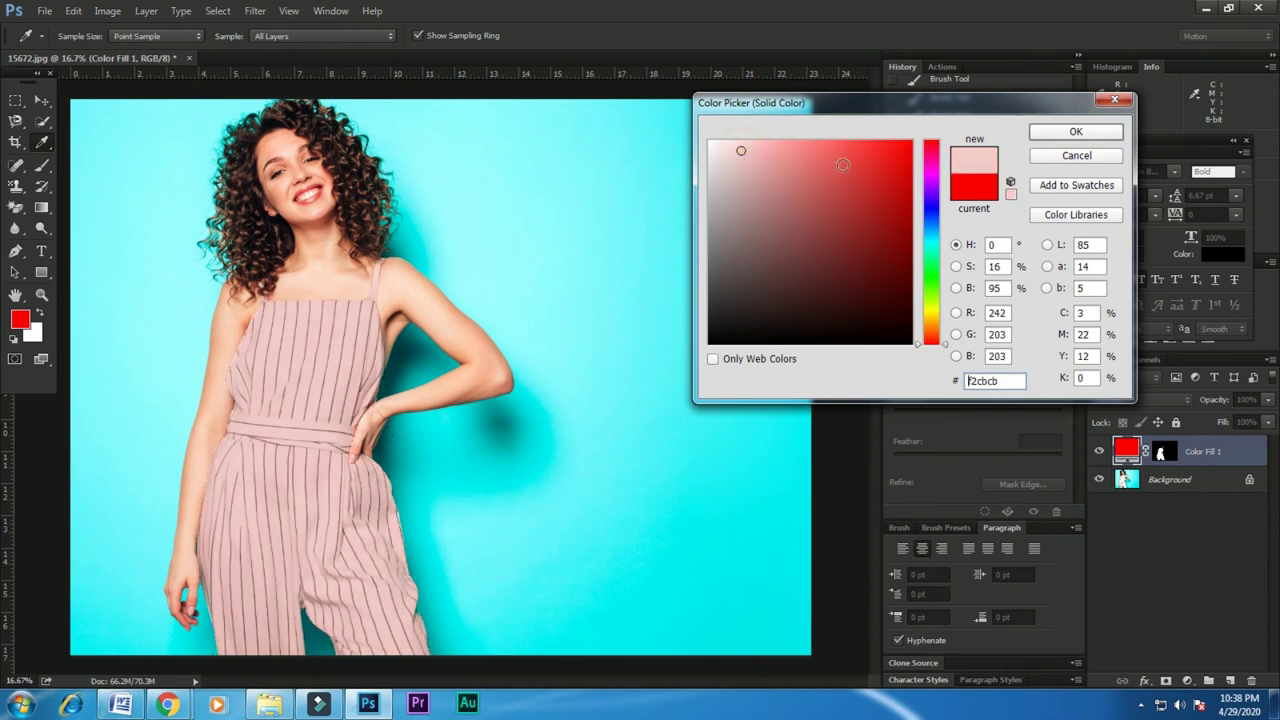
left_click(935, 182)
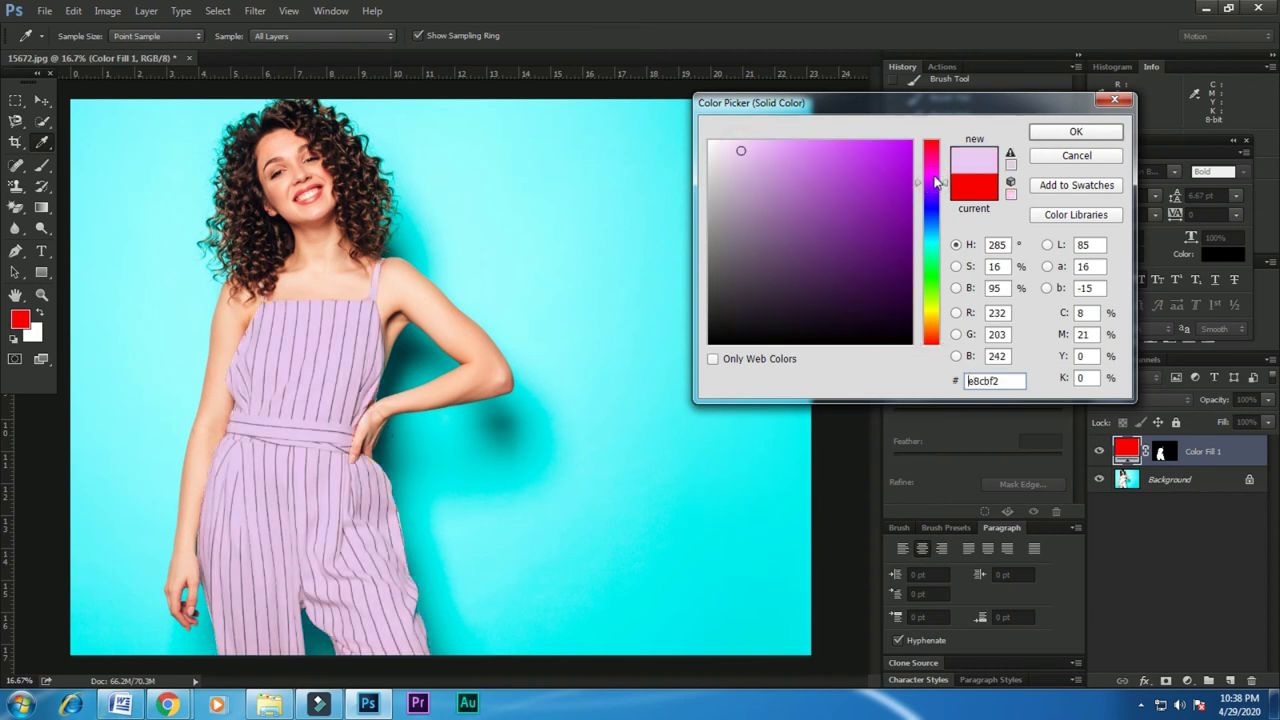
left_click(936, 177)
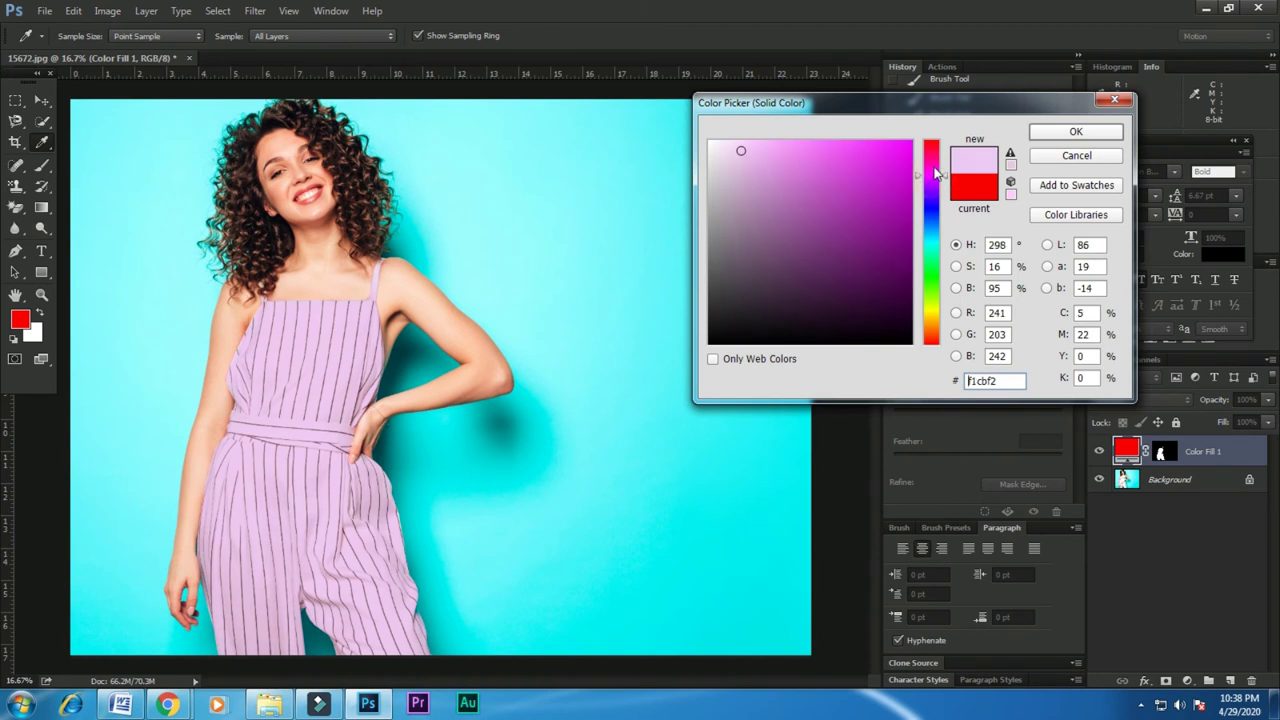
left_click_drag(937, 173, 907, 154)
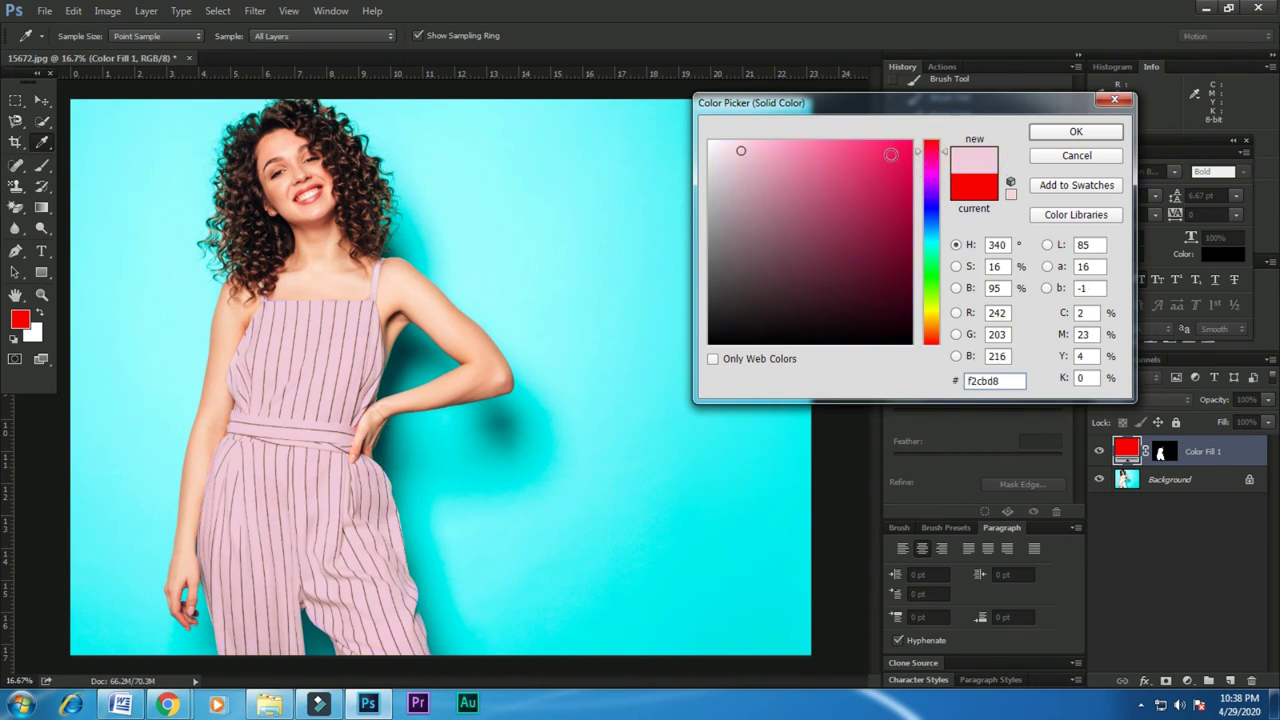
left_click(874, 147)
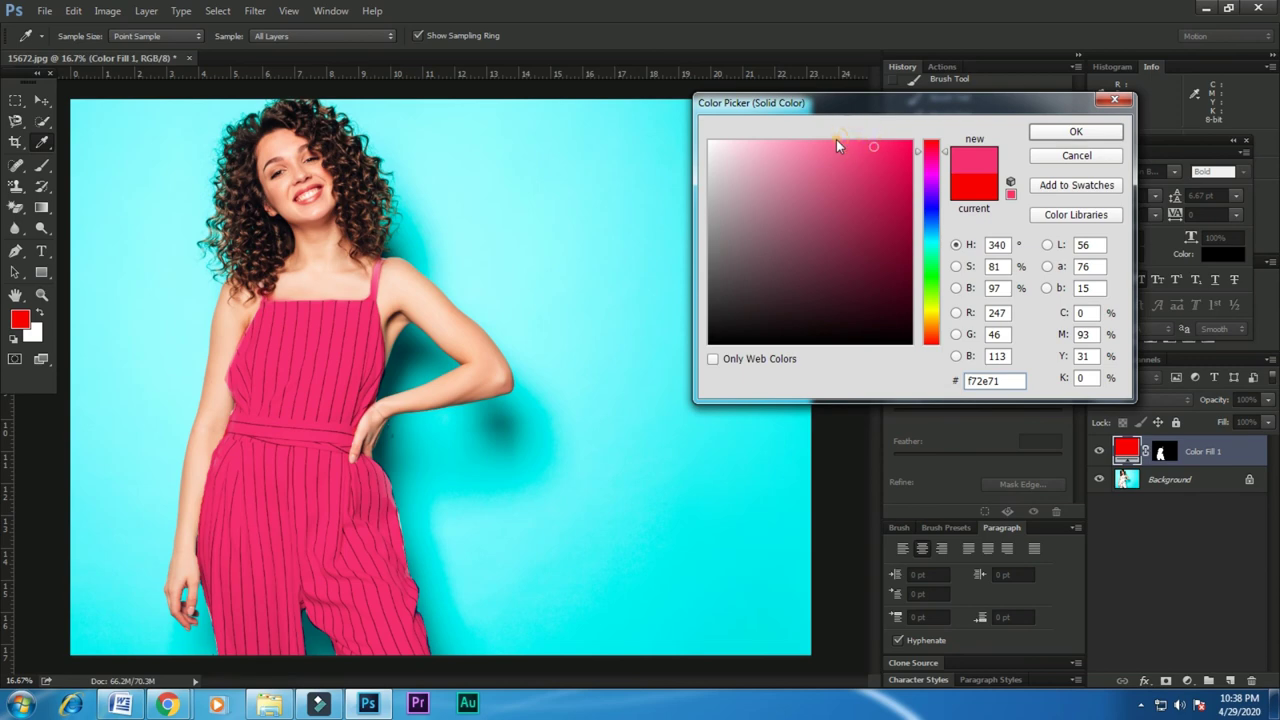
left_click(838, 144)
left_click(819, 143)
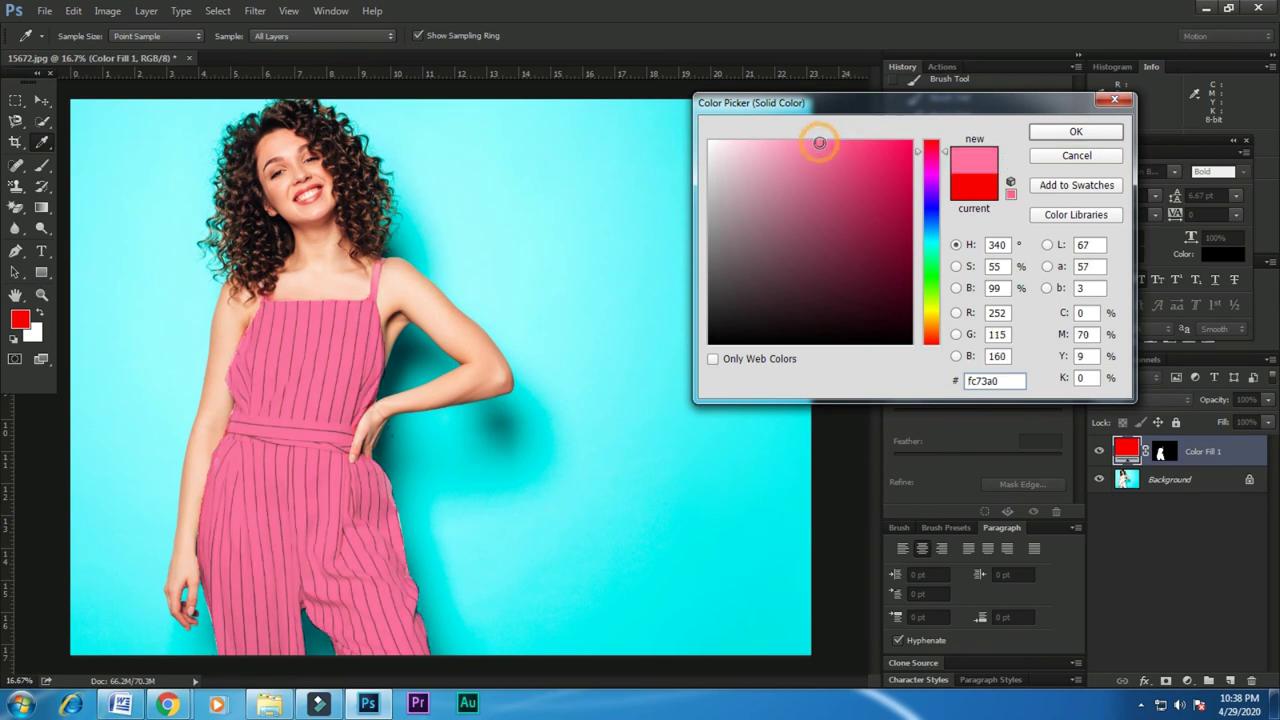
Try mustard, yellow, muted brown, peach and blue, ending on lavender-blue a3a7fa.
left_click(822, 161)
left_click(931, 322)
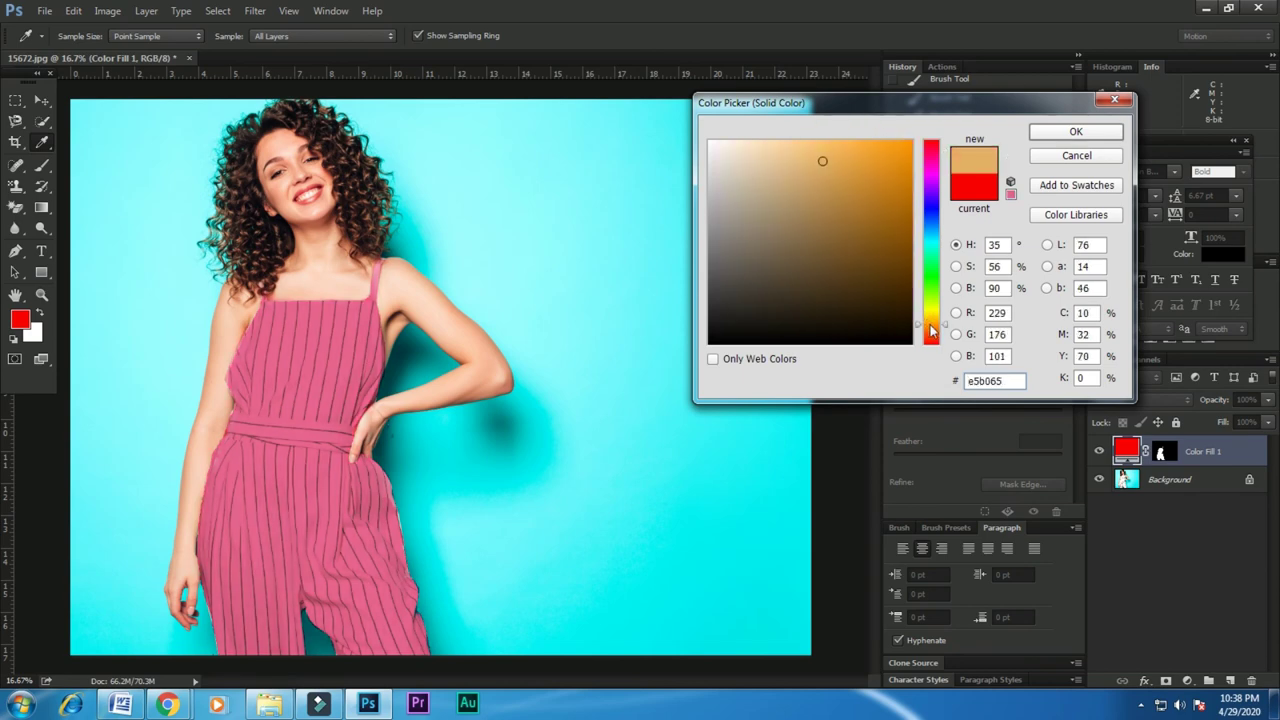
left_click_drag(931, 322, 931, 337)
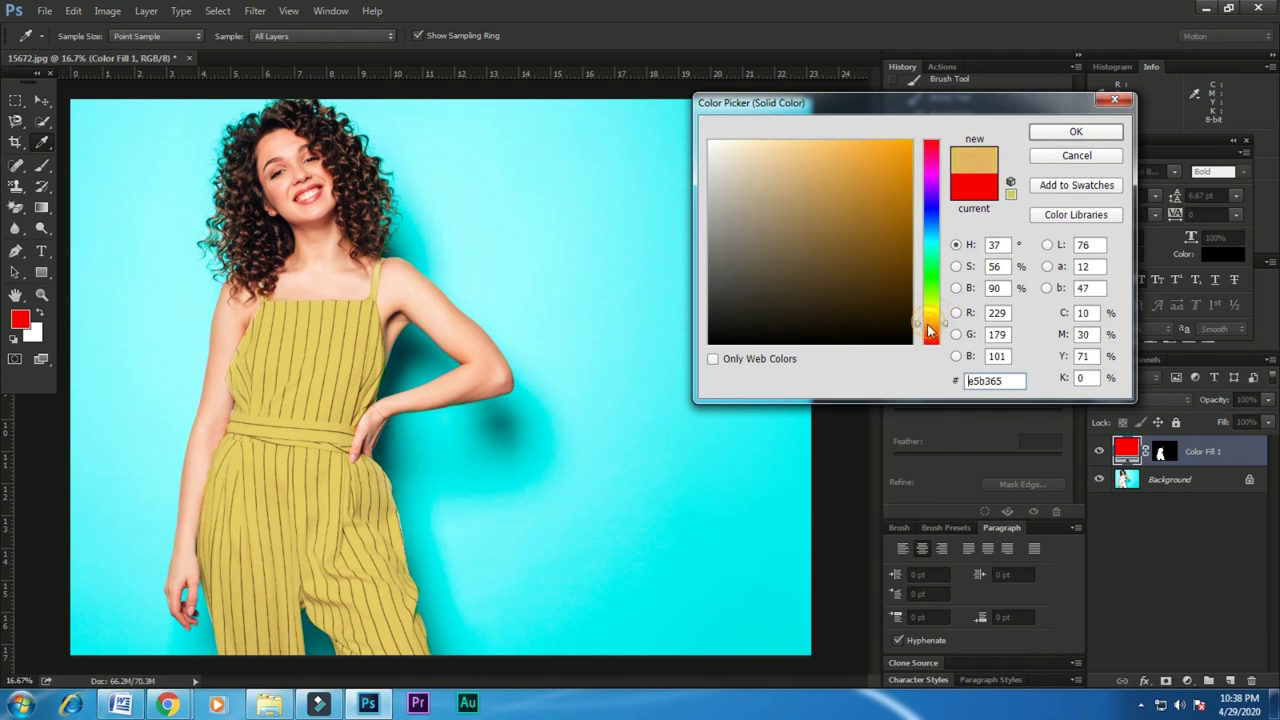
left_click_drag(871, 266, 813, 181)
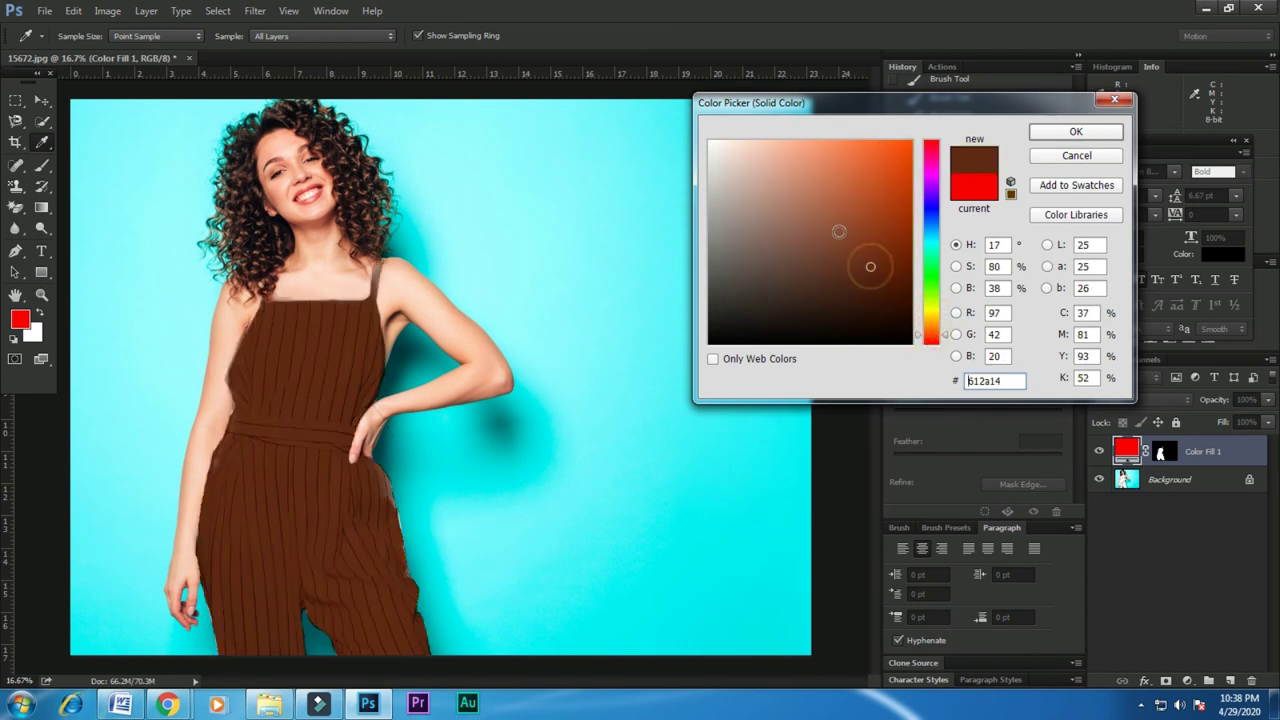
mouse_move(795, 177)
left_mouse_down()
mouse_move(786, 157)
mouse_move(854, 204)
left_mouse_up()
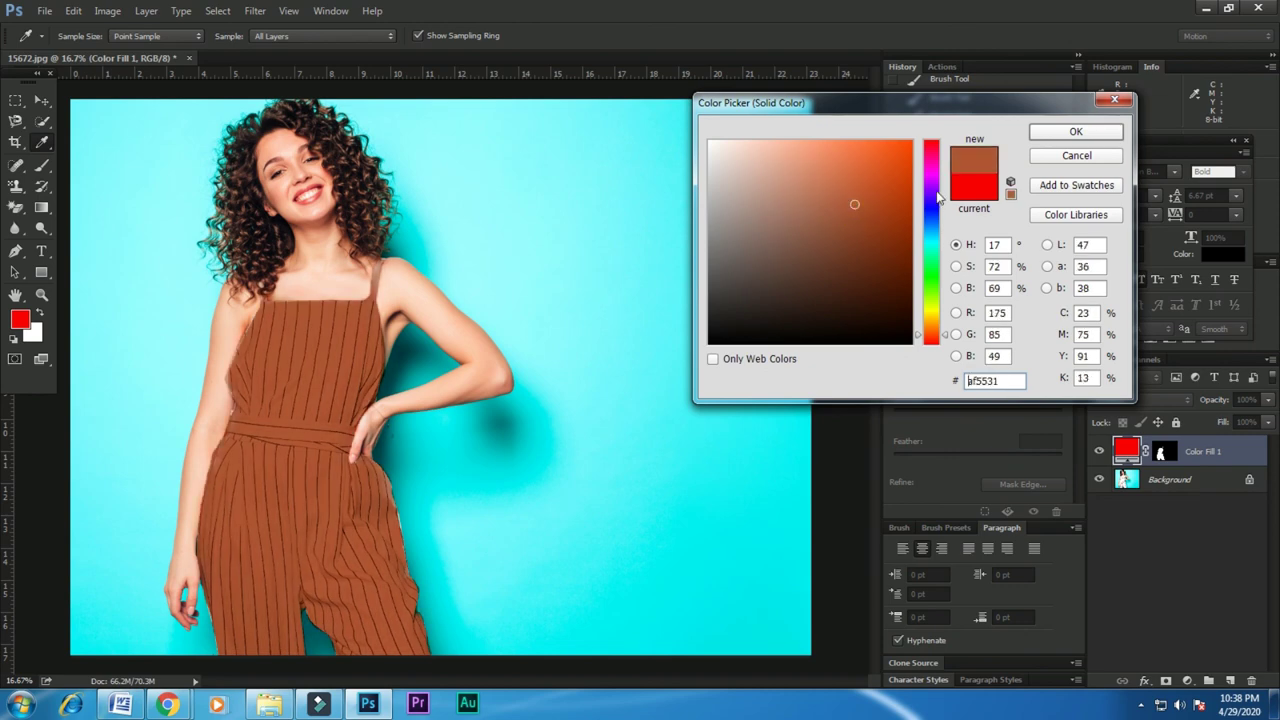
left_click_drag(921, 187, 921, 210)
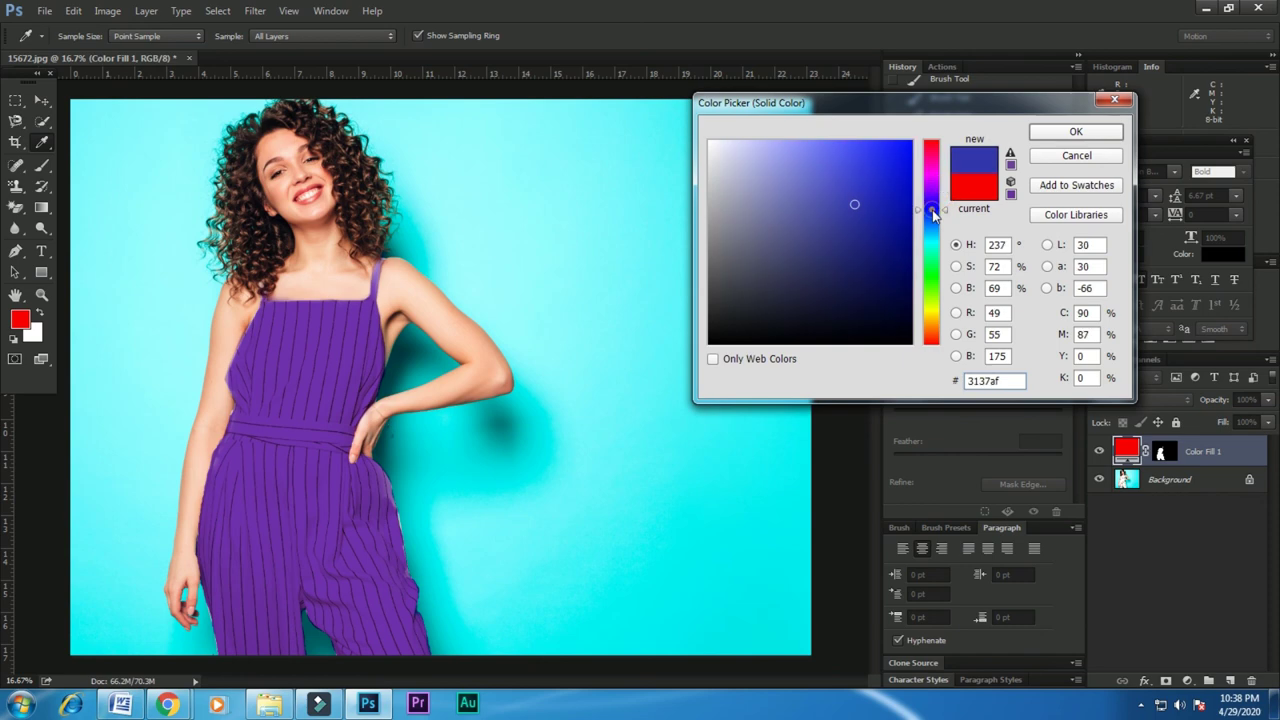
left_click_drag(826, 187, 779, 144)
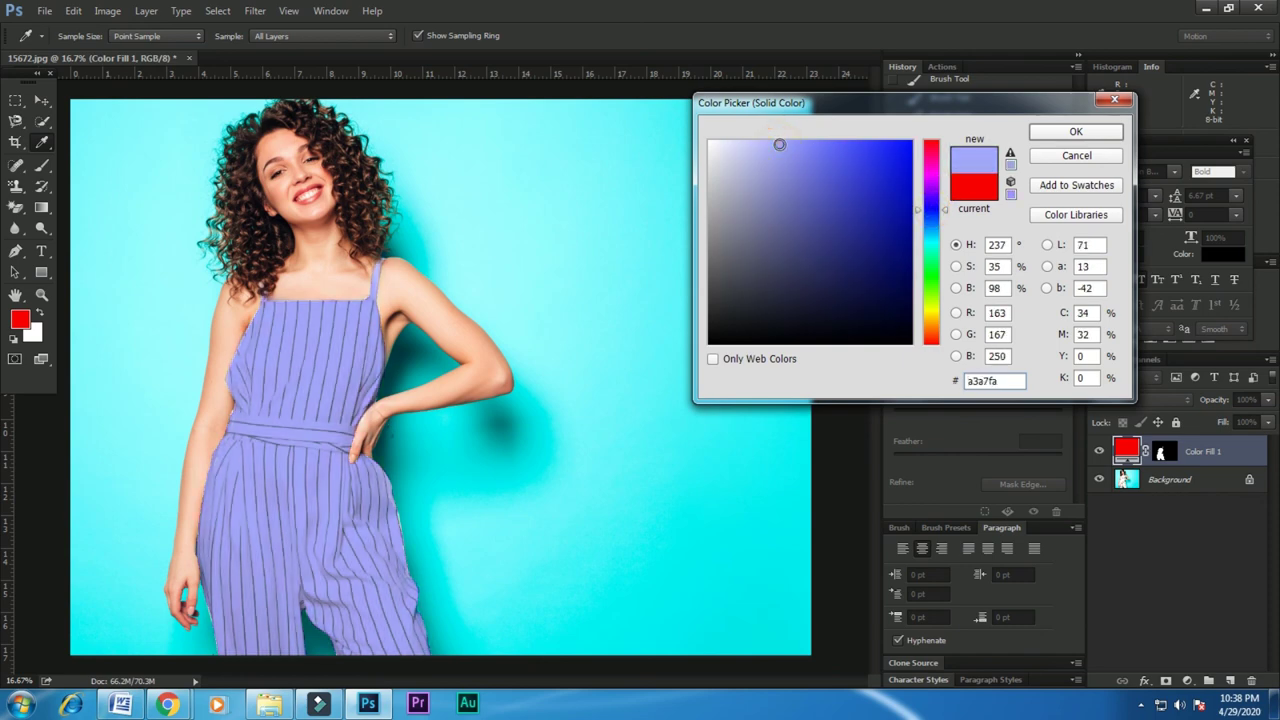